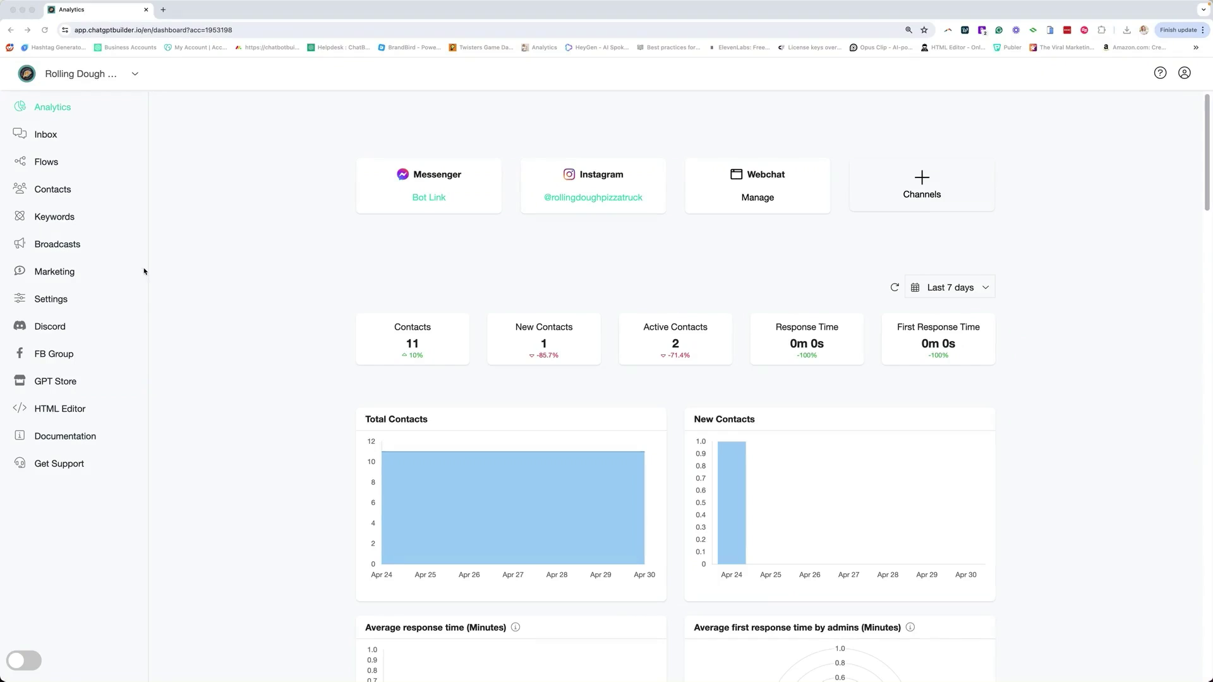
# Open the Instagram channel settings and review the Story Mention Reply, Persistent Menu, Conversation Starters and Refresh Permissions options
pyautogui.click(48, 300)
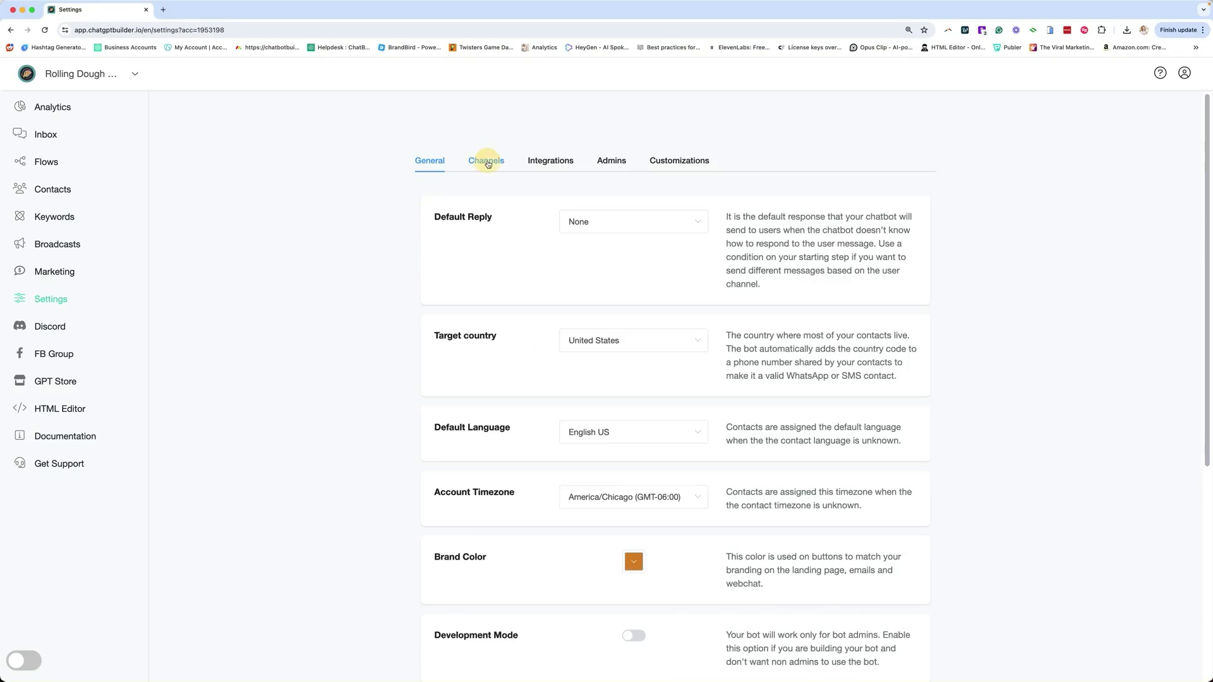
pyautogui.click(487, 161)
pyautogui.click(464, 292)
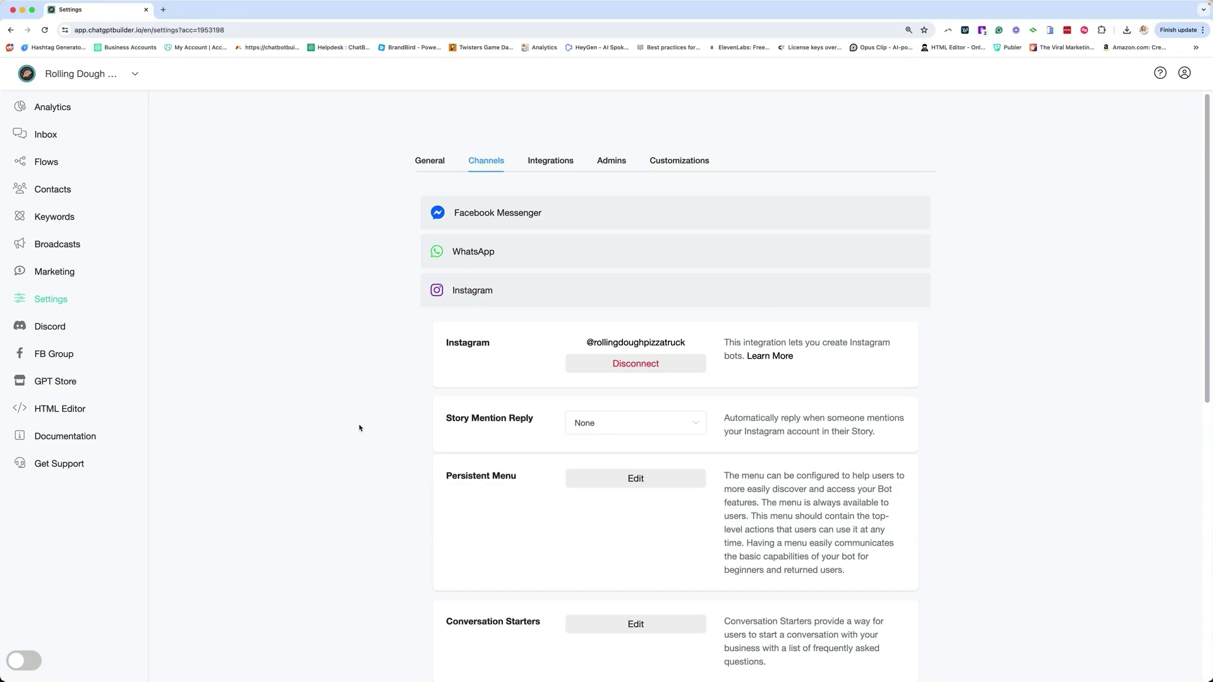
pyautogui.scroll(-2, 363, 417)
pyautogui.scroll(-1, 372, 397)
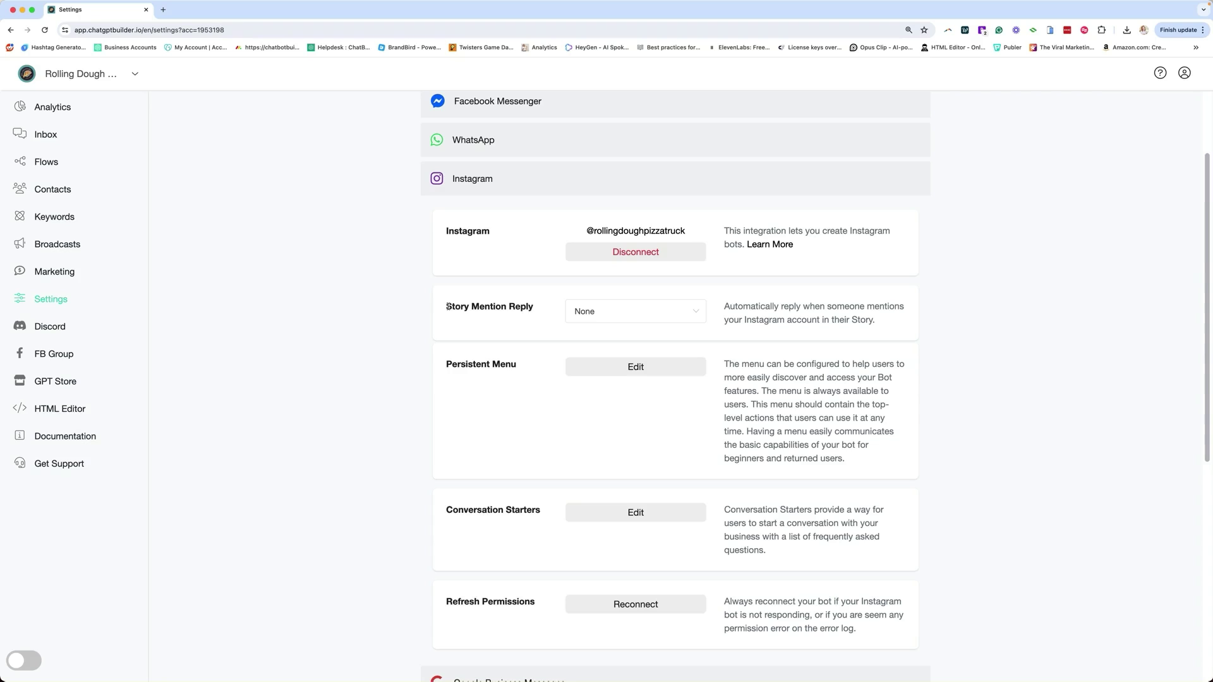
pyautogui.moveTo(447, 307); pyautogui.dragTo(541, 309)
pyautogui.click(527, 366)
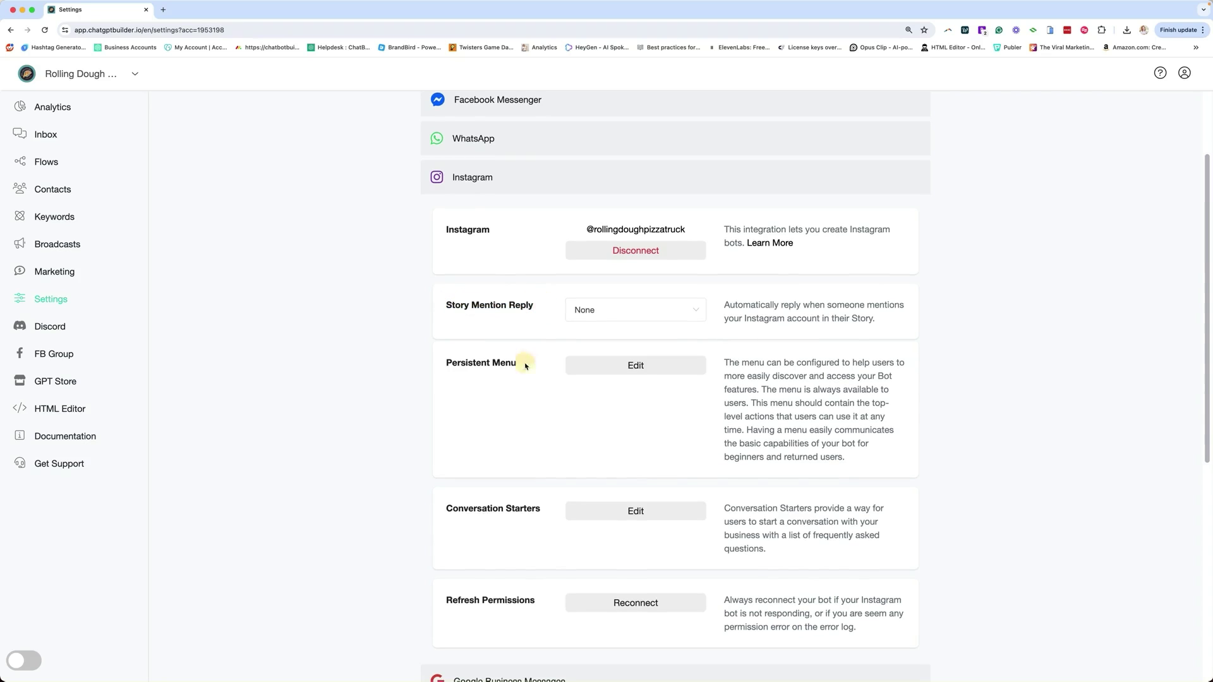
pyautogui.moveTo(526, 366); pyautogui.dragTo(446, 363)
pyautogui.click(523, 507)
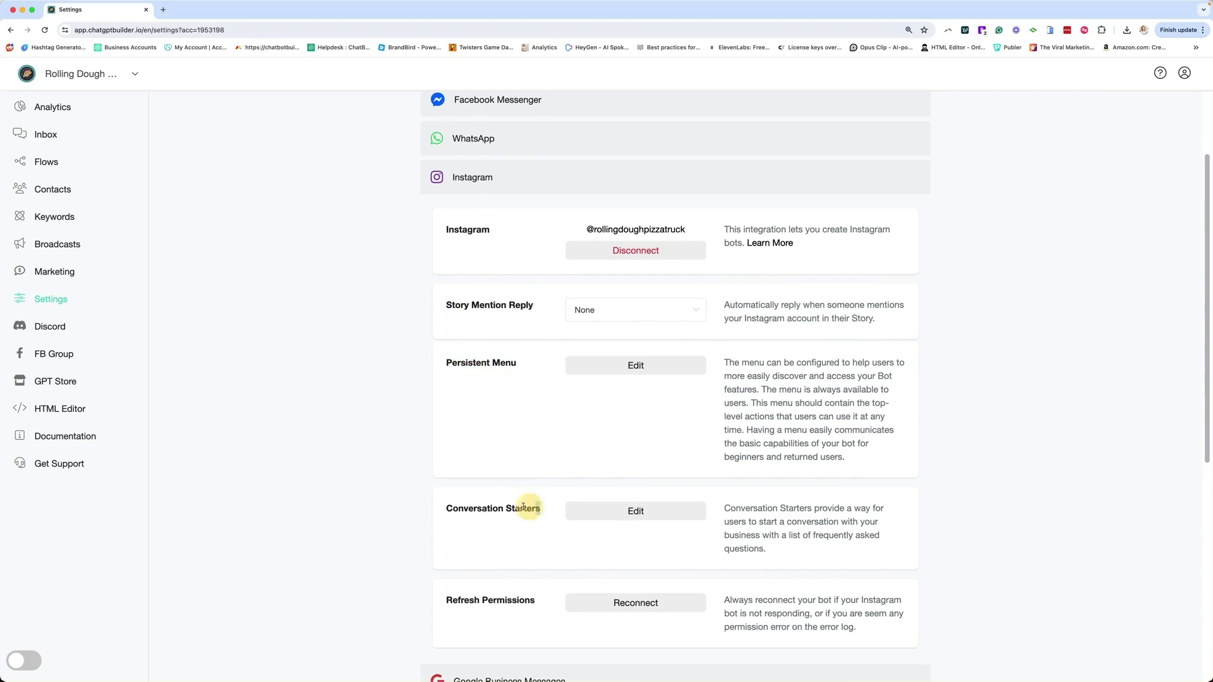
pyautogui.moveTo(523, 507); pyautogui.dragTo(443, 505)
pyautogui.moveTo(539, 603); pyautogui.dragTo(442, 598)
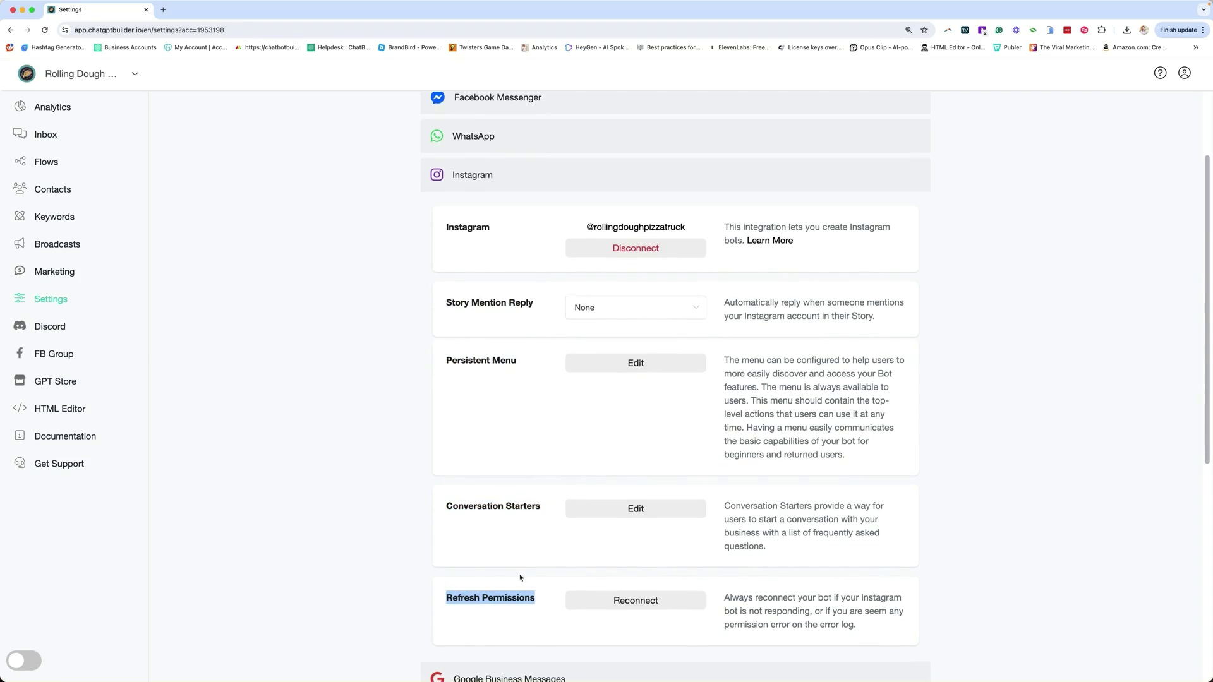
pyautogui.click(543, 624)
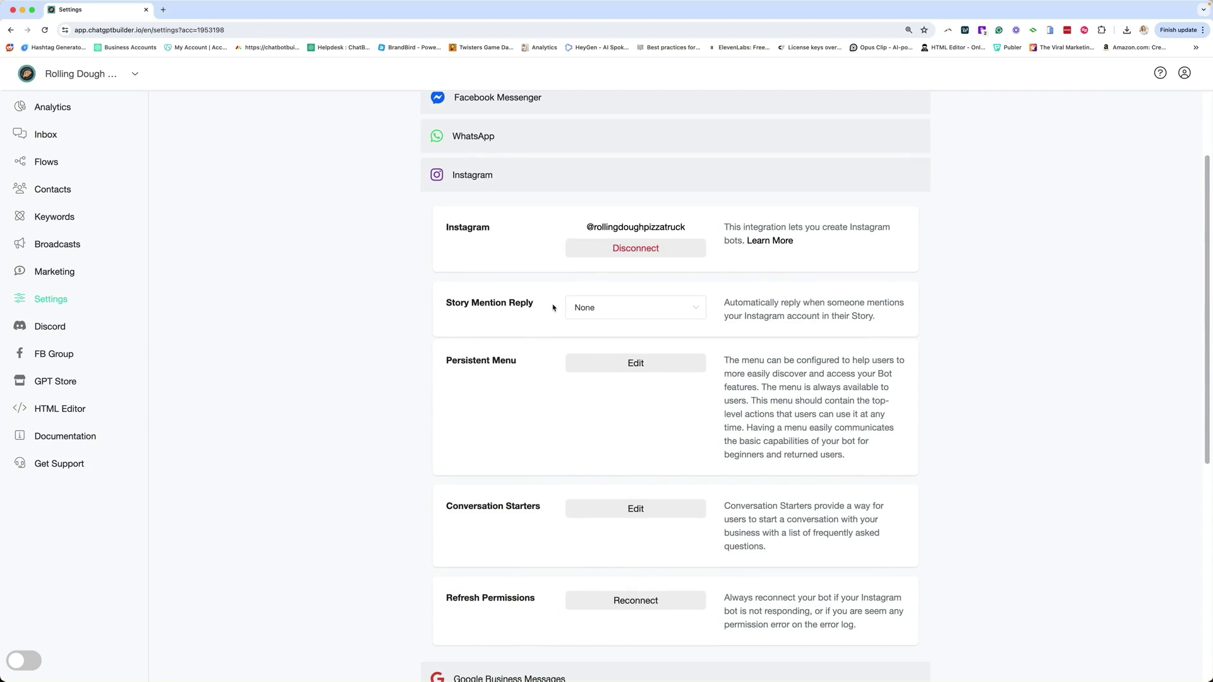
# Create a new flow named "Story Mention Reply"
pyautogui.click(39, 161)
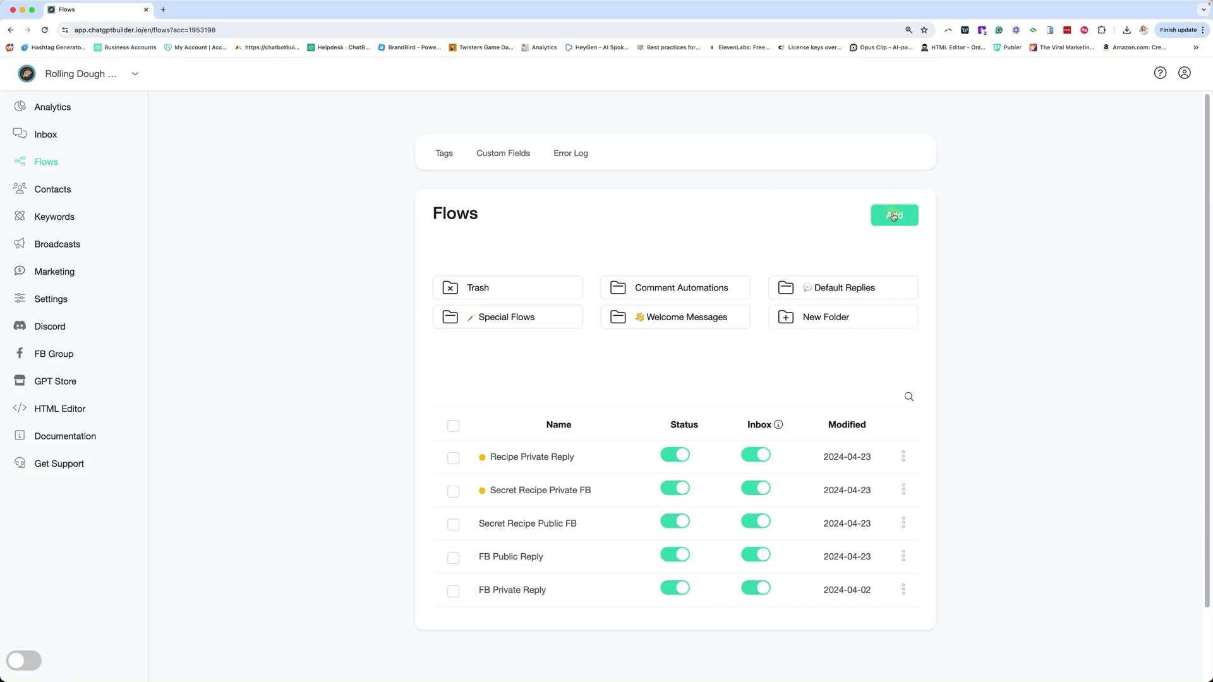
pyautogui.click(893, 216)
pyautogui.click(563, 134)
pyautogui.write('Story Mention Reply')
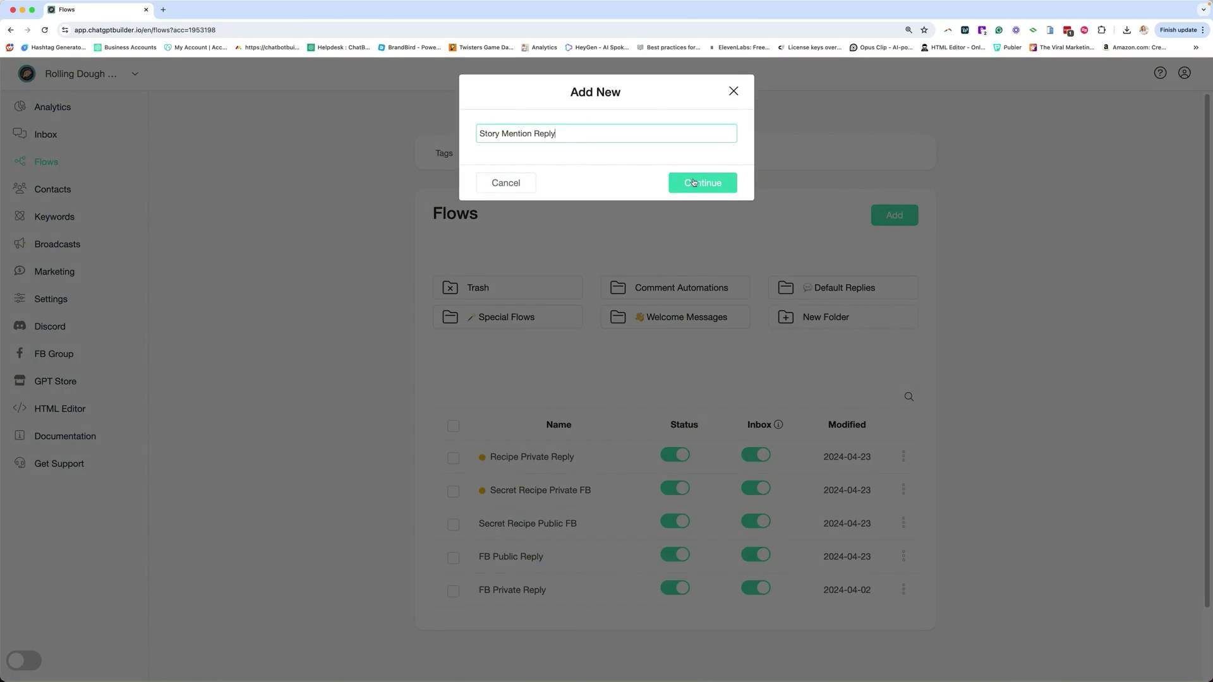
pyautogui.click(693, 183)
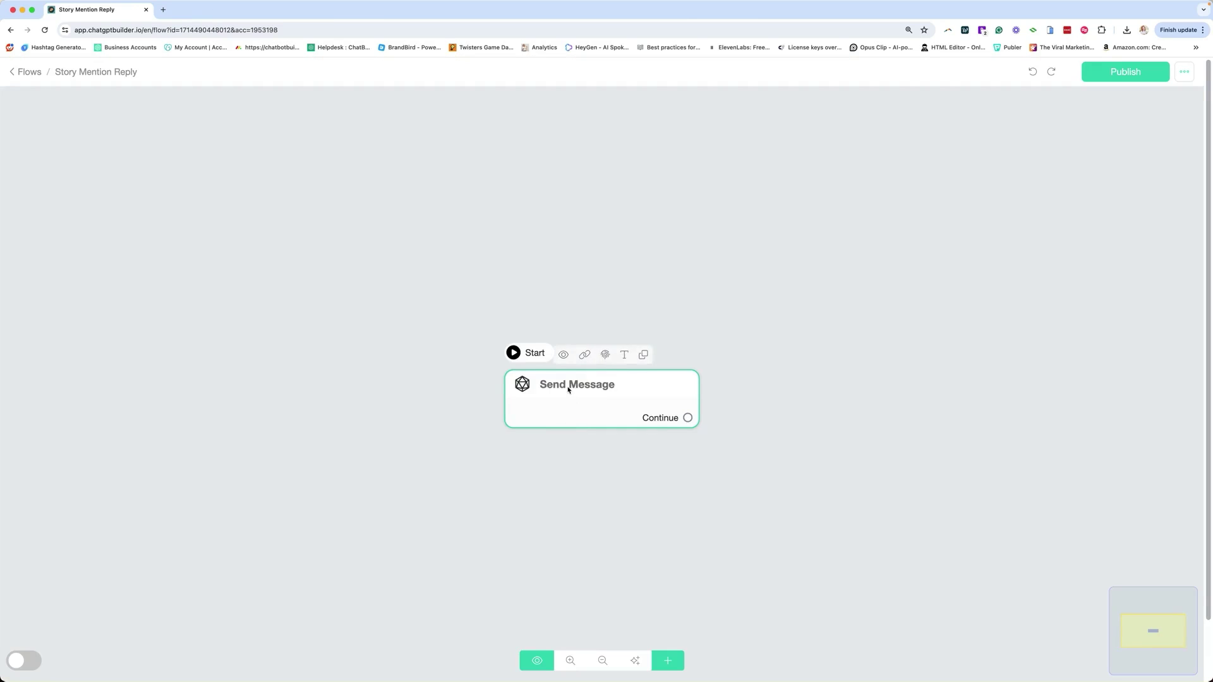
# Move the Send Message block higher on the canvas and add a Condition block below it
pyautogui.moveTo(570, 386); pyautogui.dragTo(550, 273)
pyautogui.click(668, 661)
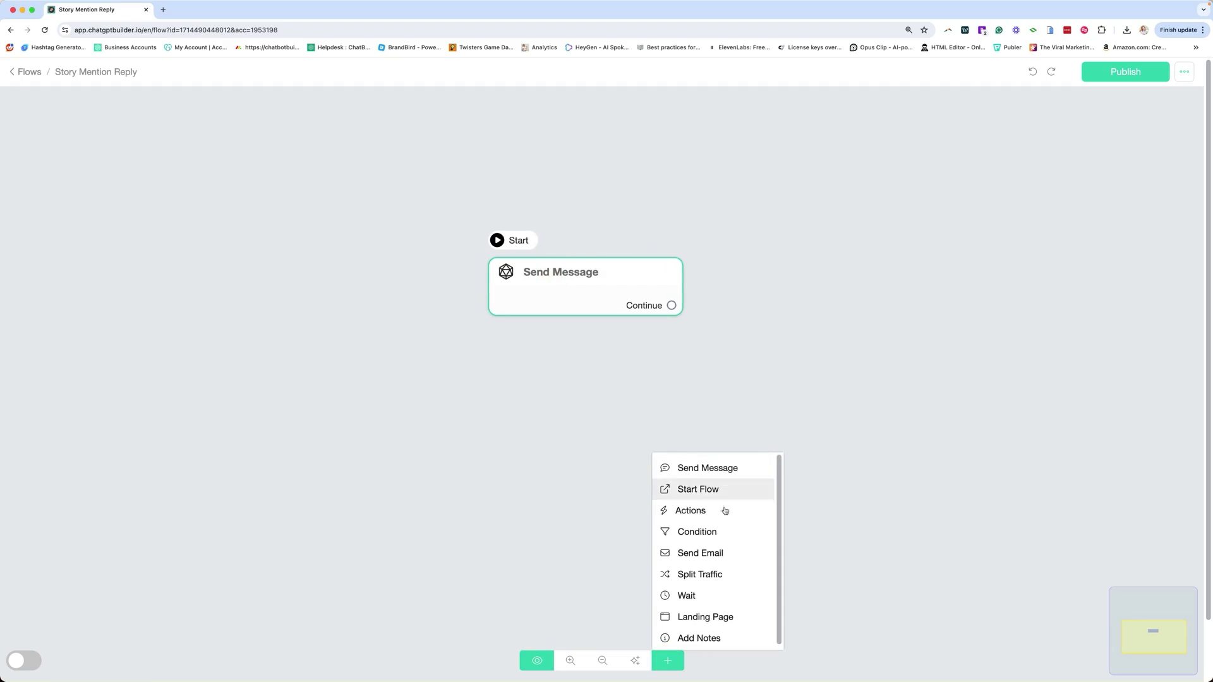
pyautogui.click(708, 531)
pyautogui.moveTo(854, 411); pyautogui.dragTo(533, 387)
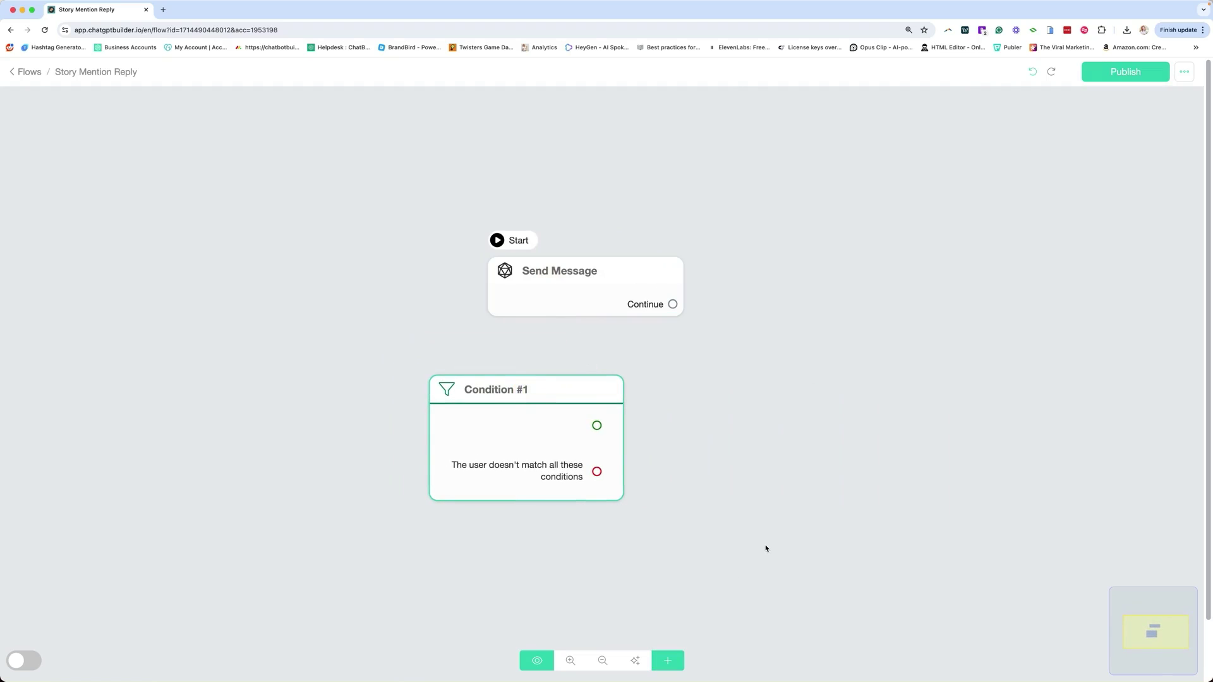
# Make the Condition block the flow's starting step and arrange it to the left of the Send Message block
pyautogui.moveTo(593, 468)
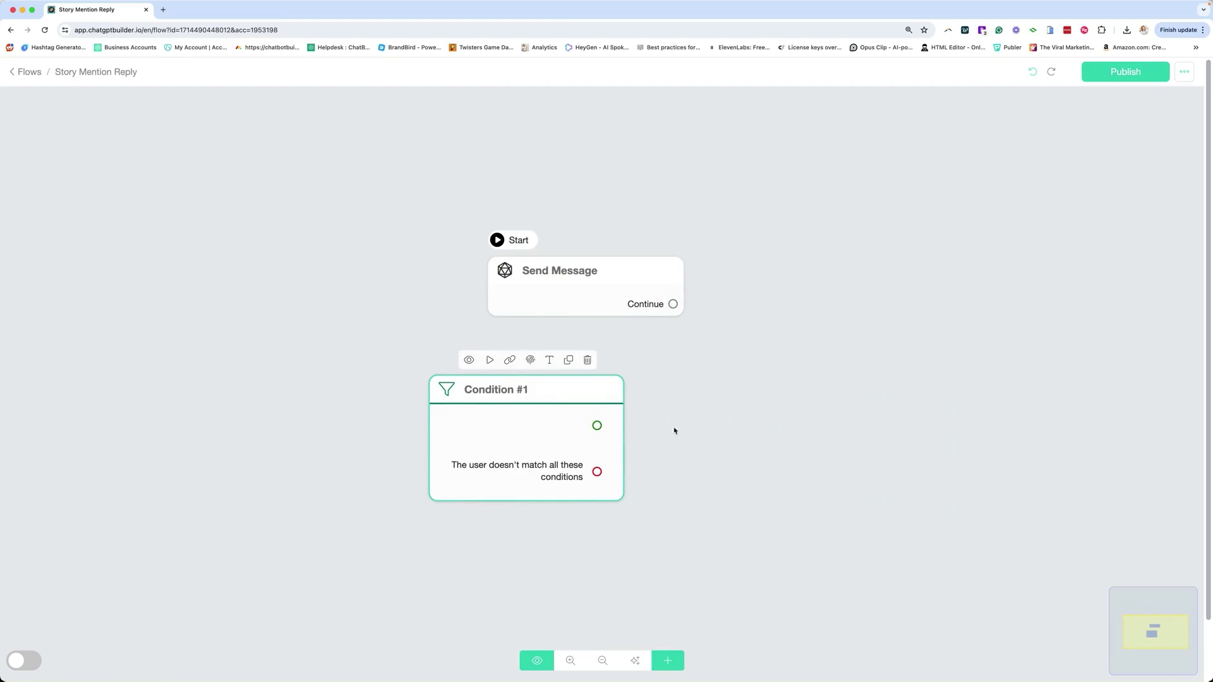
pyautogui.click(489, 361)
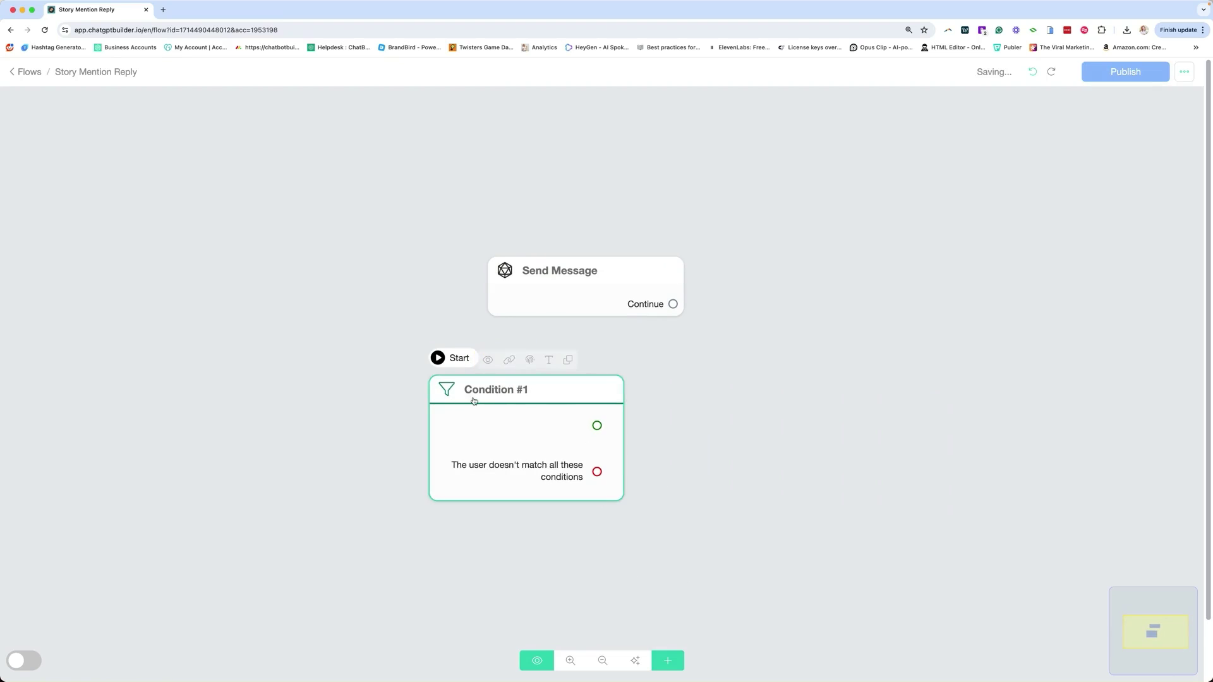
pyautogui.moveTo(552, 284); pyautogui.dragTo(837, 268)
pyautogui.moveTo(483, 413); pyautogui.dragTo(449, 279)
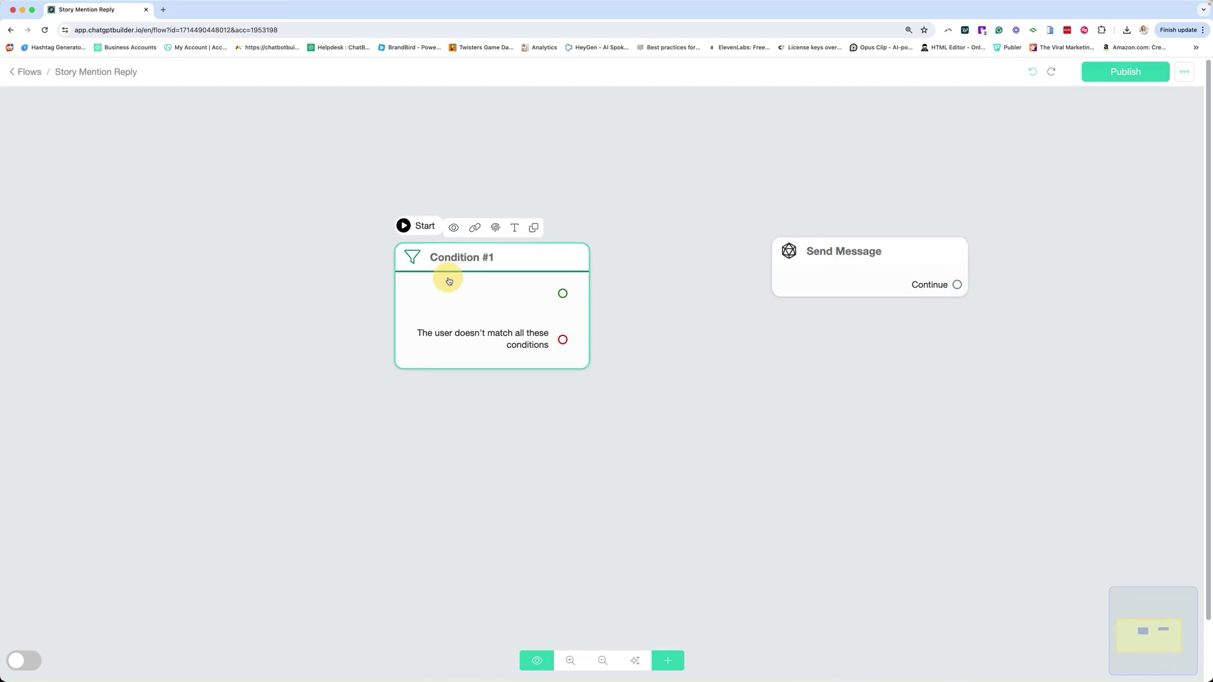
# Add the rule "Interacted in last 24h Is Yes" to the Condition block
pyautogui.click(490, 286)
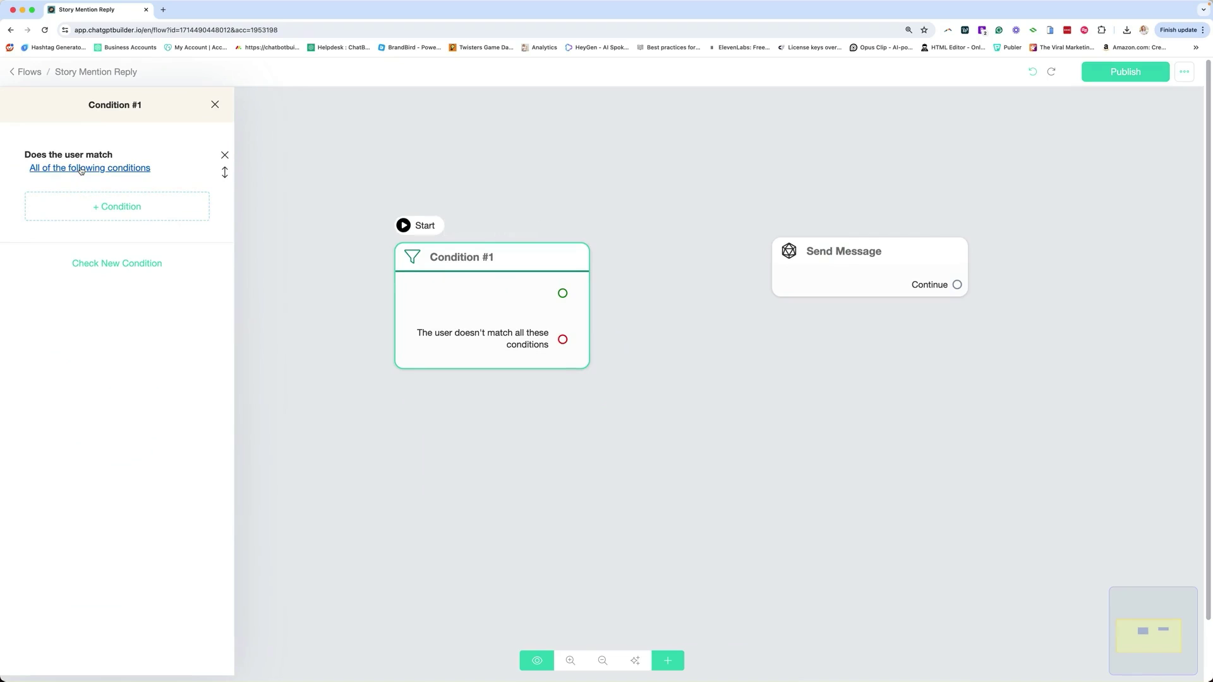
pyautogui.click(90, 203)
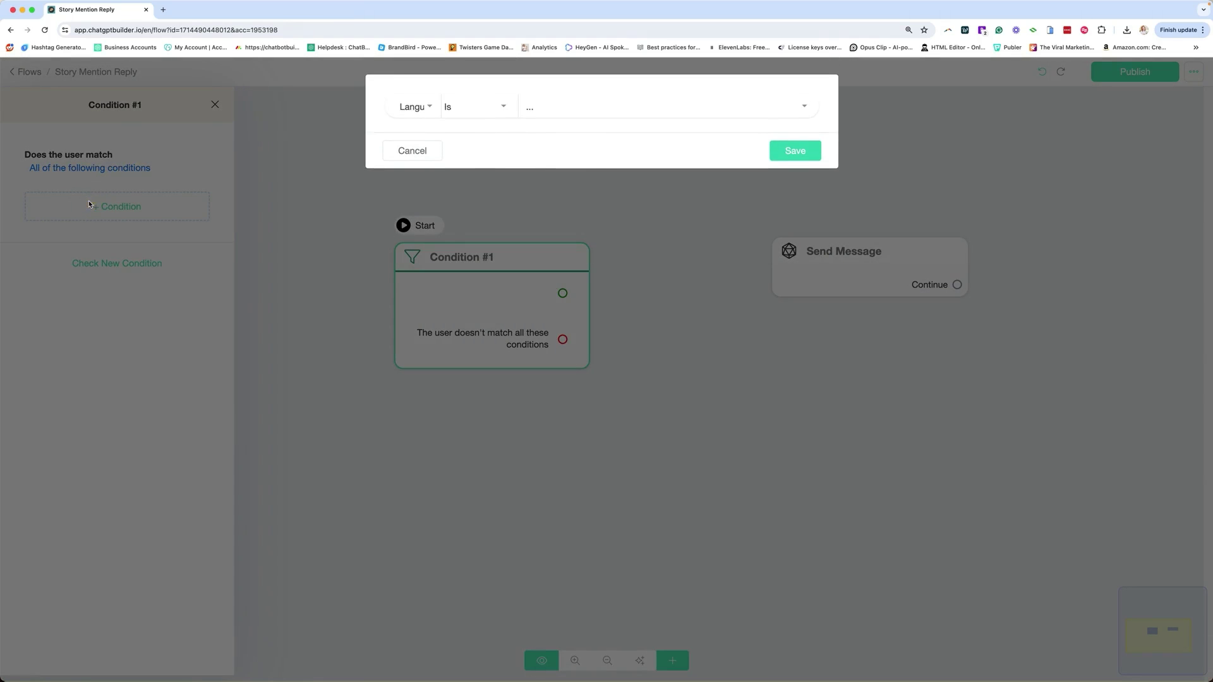
pyautogui.click(414, 110)
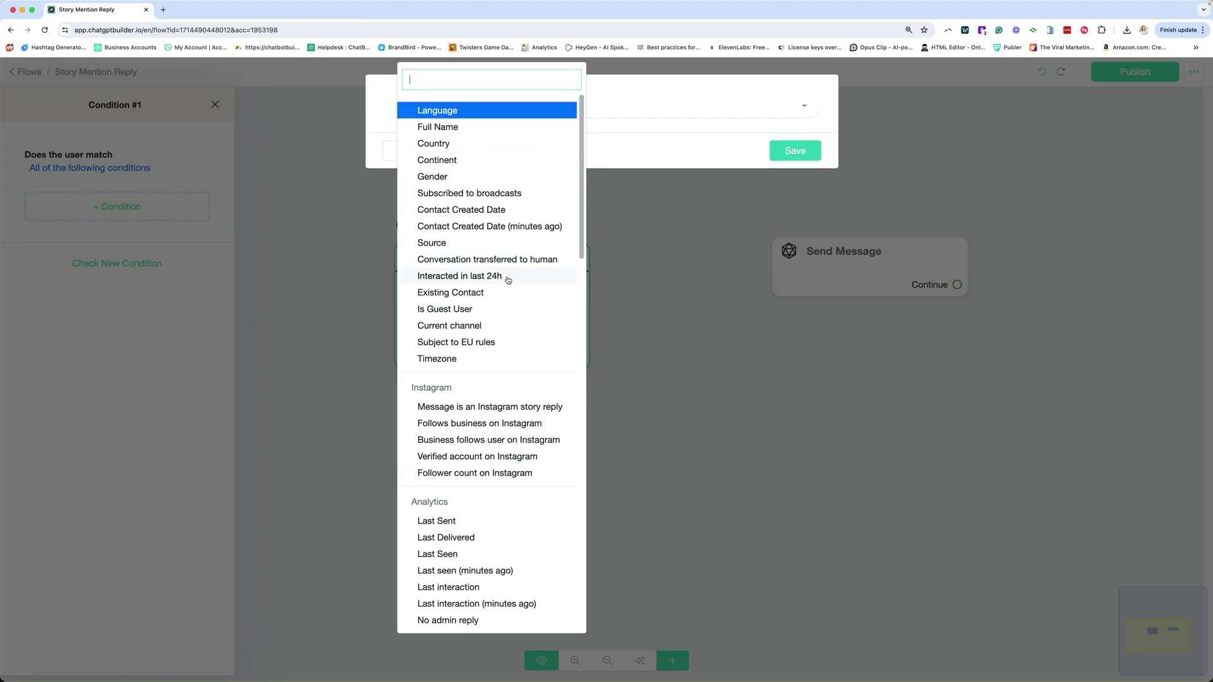
pyautogui.scroll(-1, 523, 319)
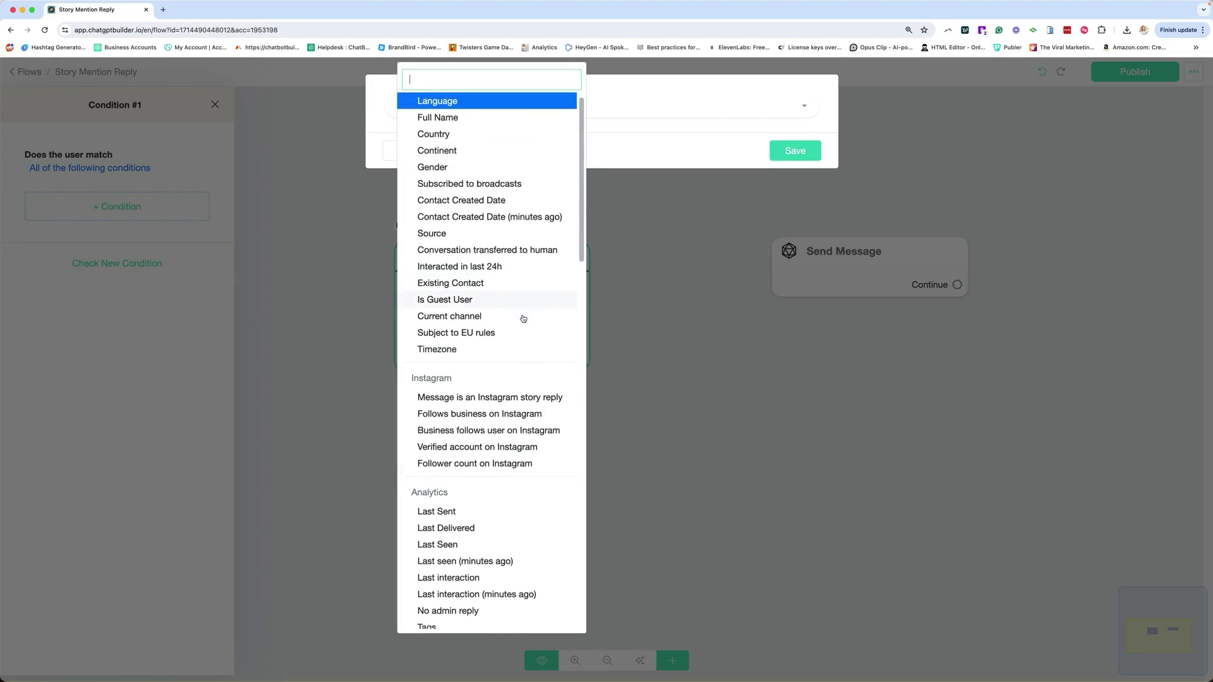
pyautogui.scroll(-8, 523, 318)
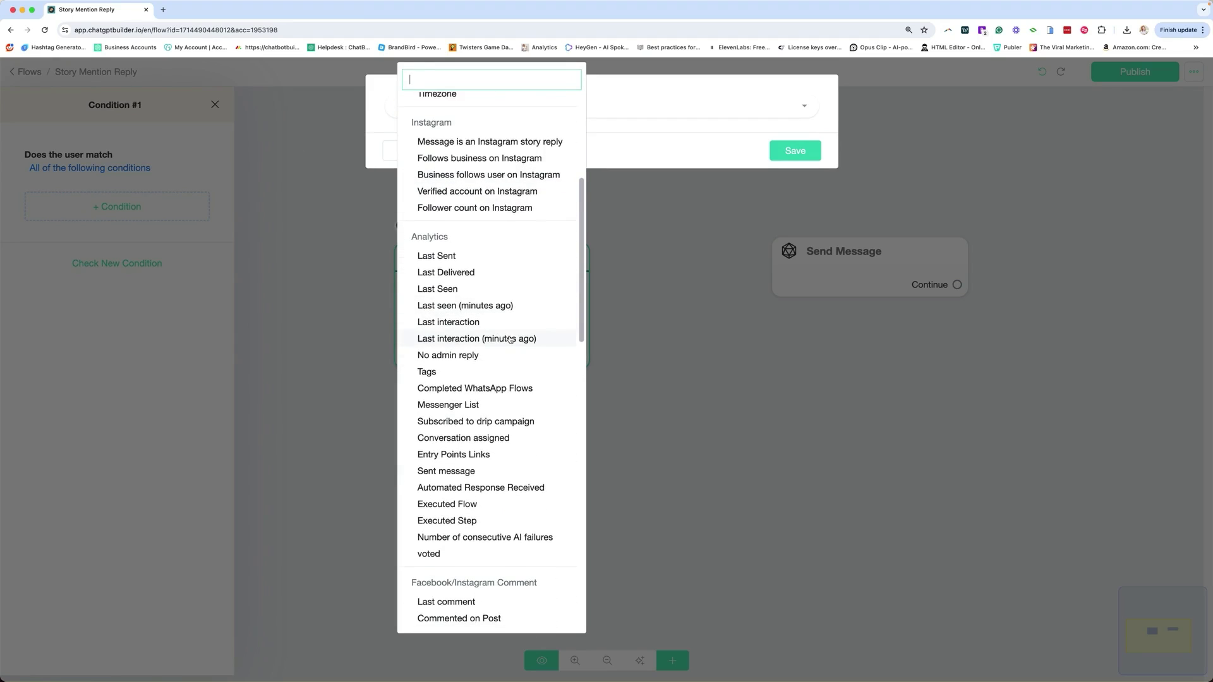
pyautogui.scroll(-1, 528, 340)
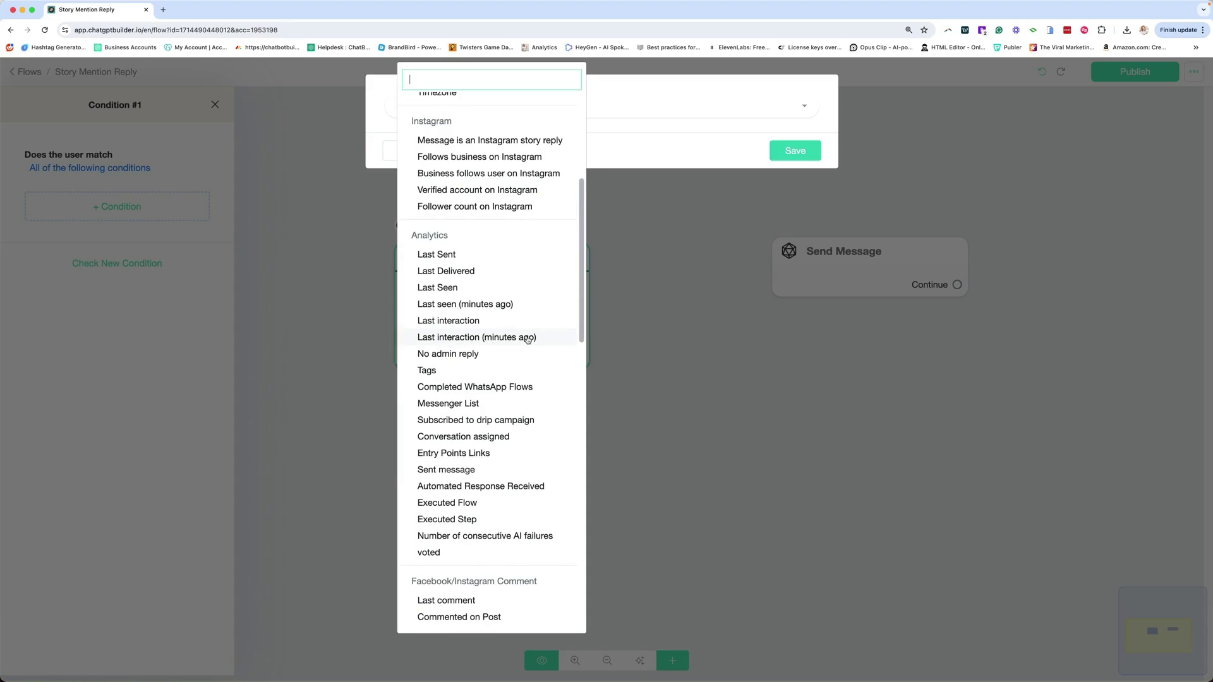
pyautogui.scroll(-1, 529, 340)
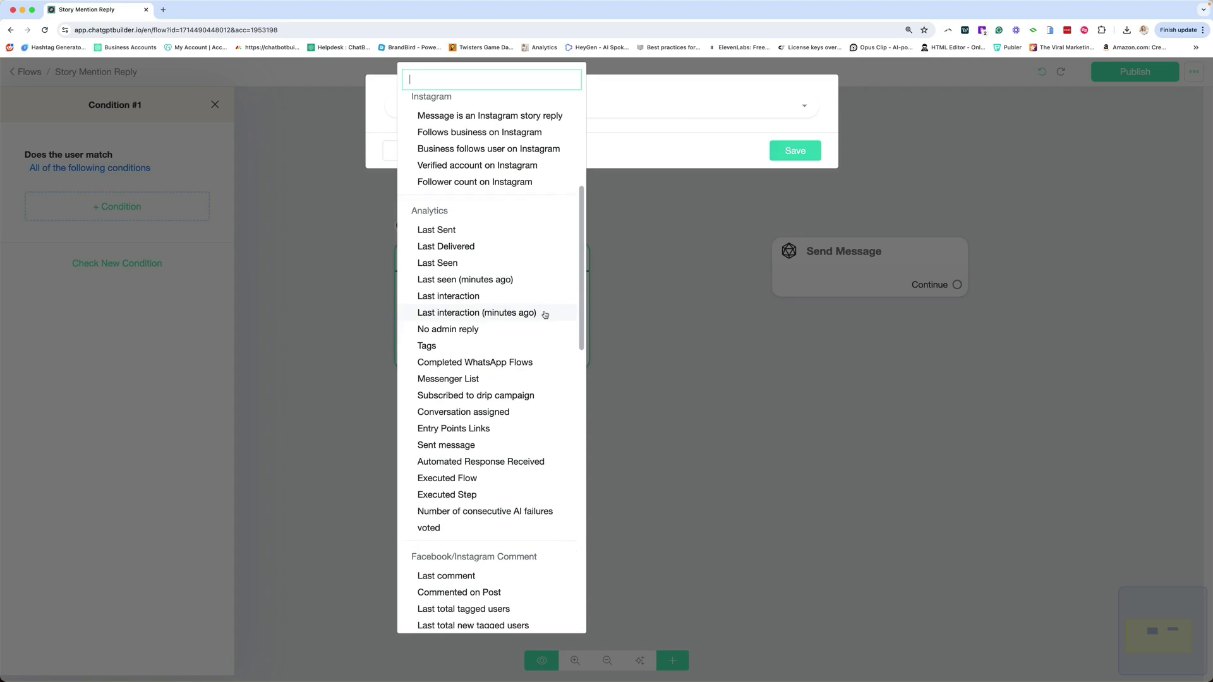
pyautogui.scroll(5, 541, 314)
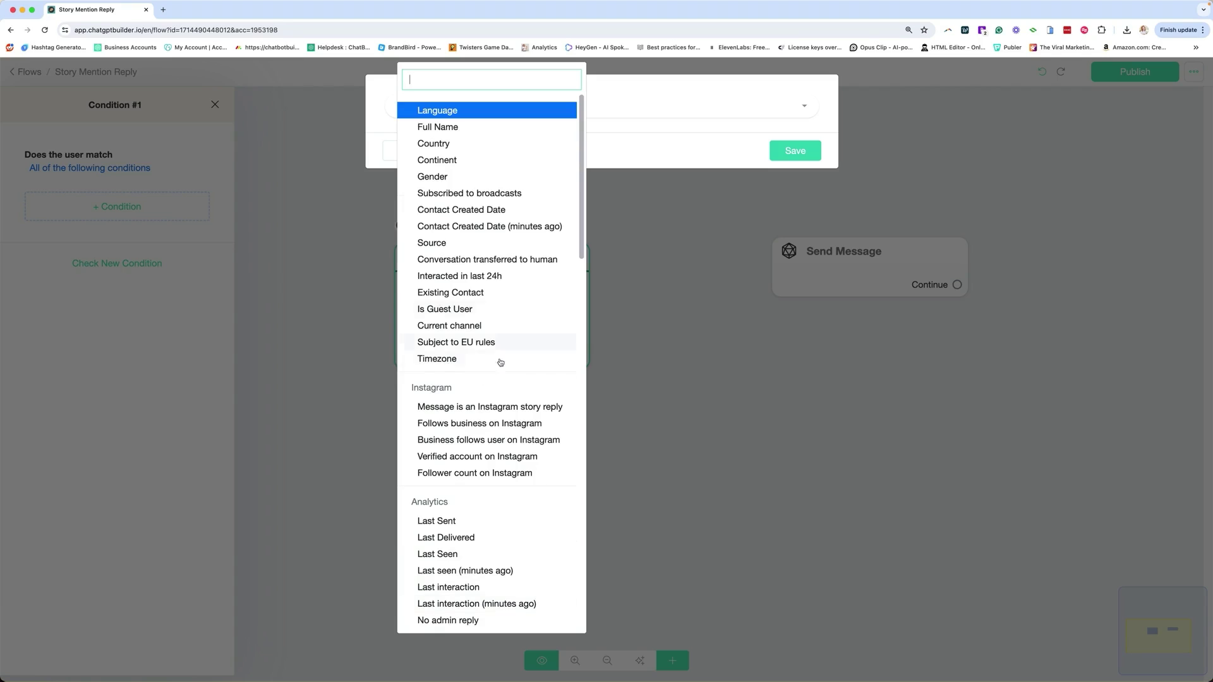
pyautogui.click(475, 281)
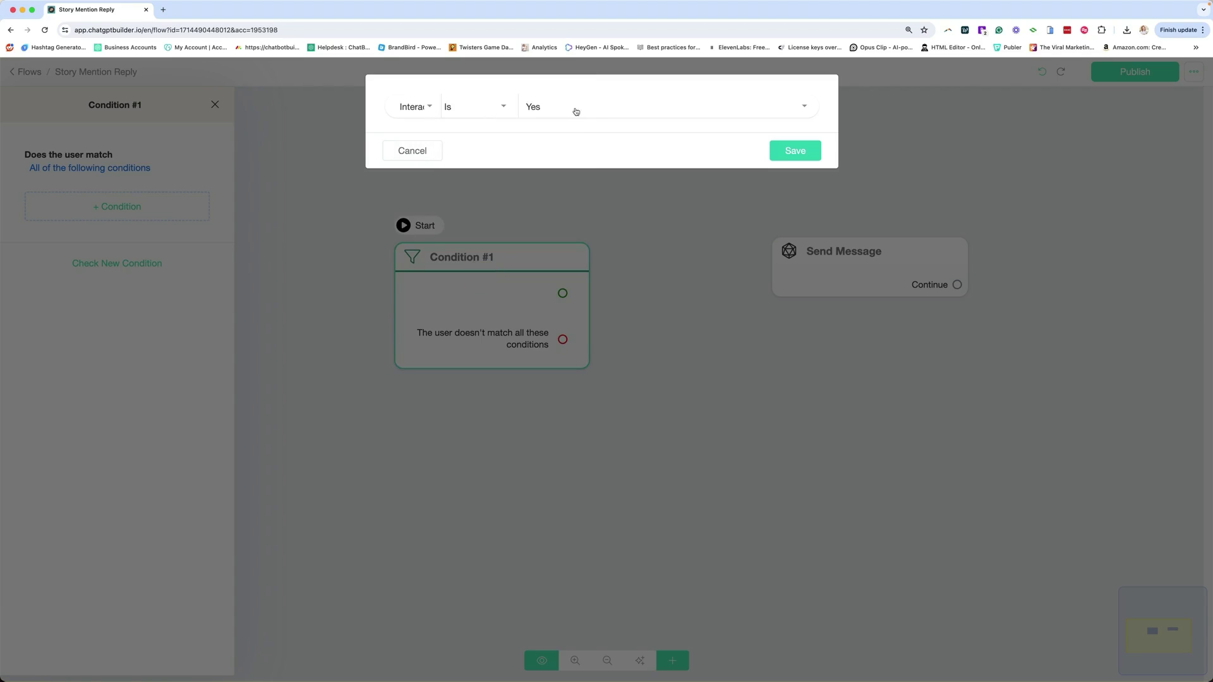
pyautogui.click(811, 152)
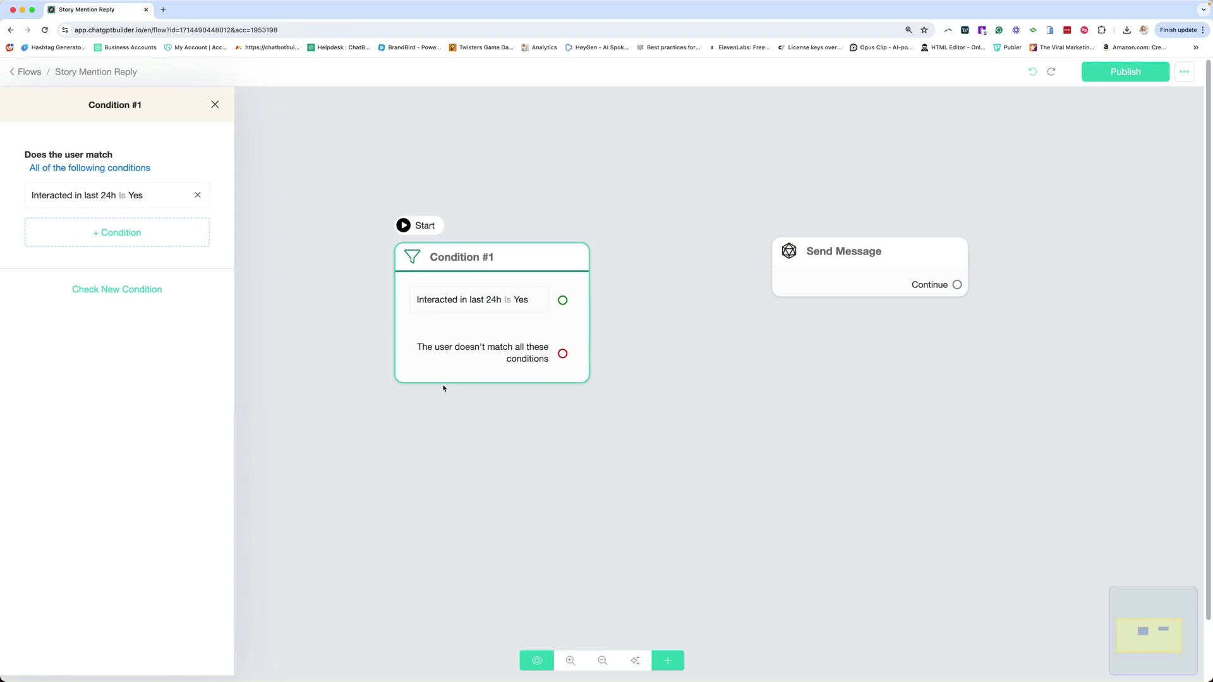
# Connect the condition's non-matching branch to the Send Message block and add an OpenAI action to that message
pyautogui.click(562, 355)
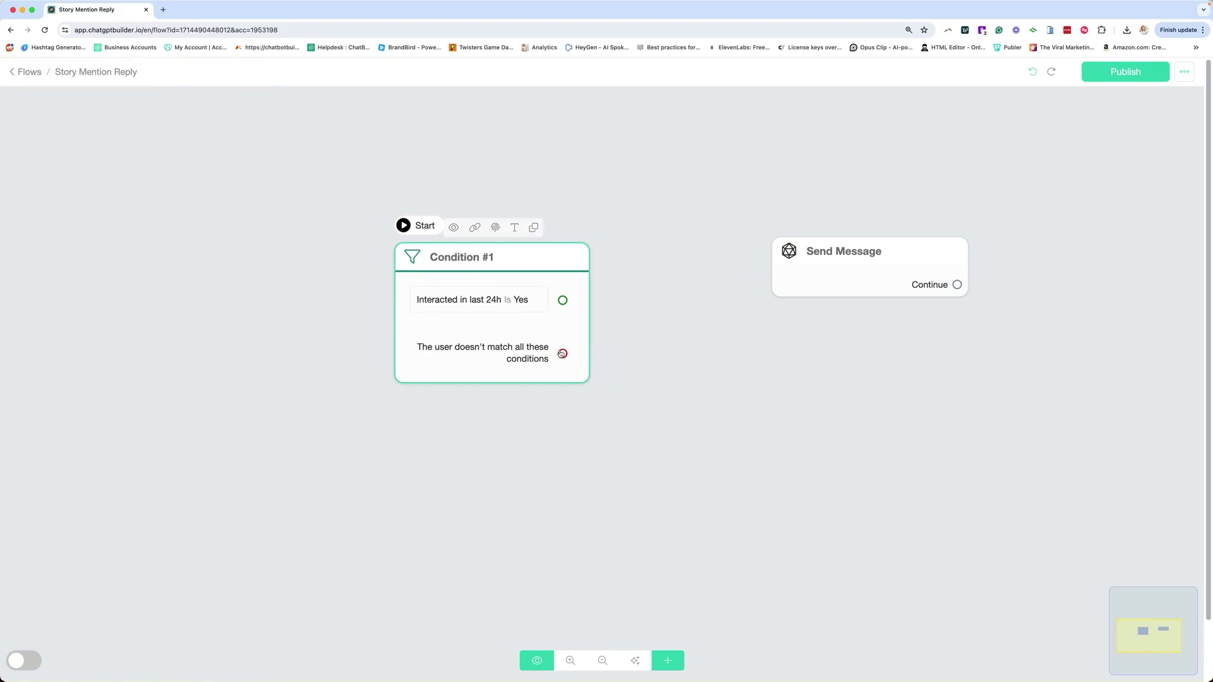
pyautogui.moveTo(562, 354); pyautogui.dragTo(795, 250)
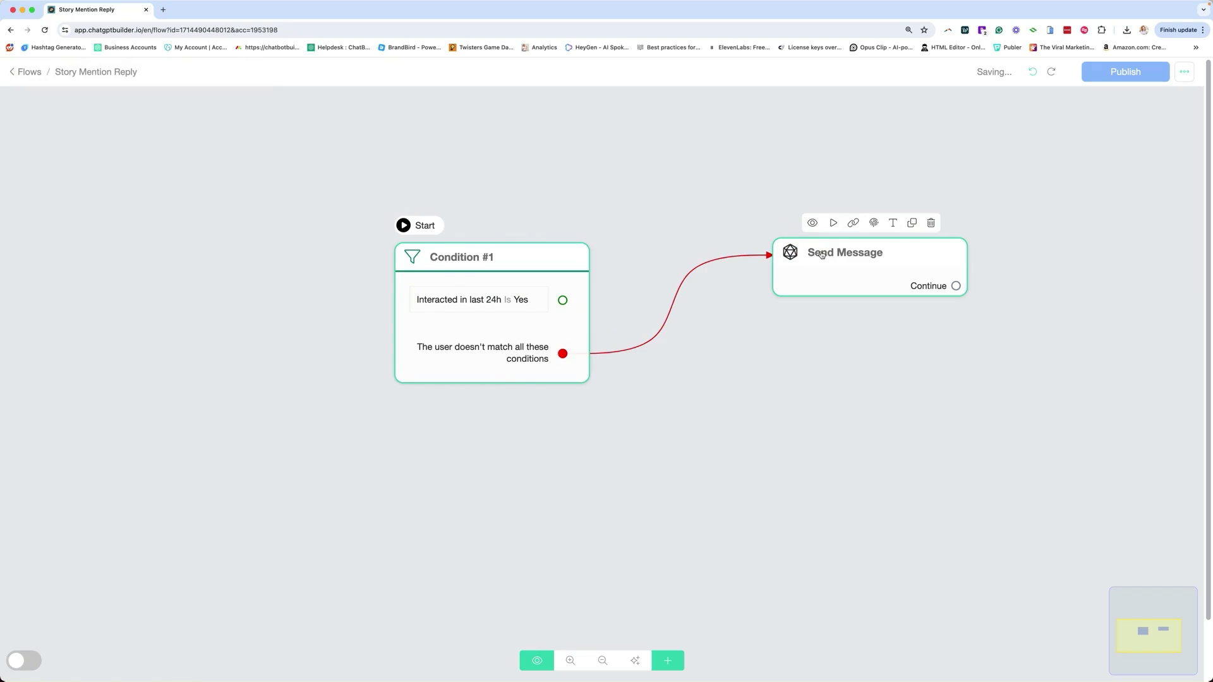
pyautogui.click(820, 254)
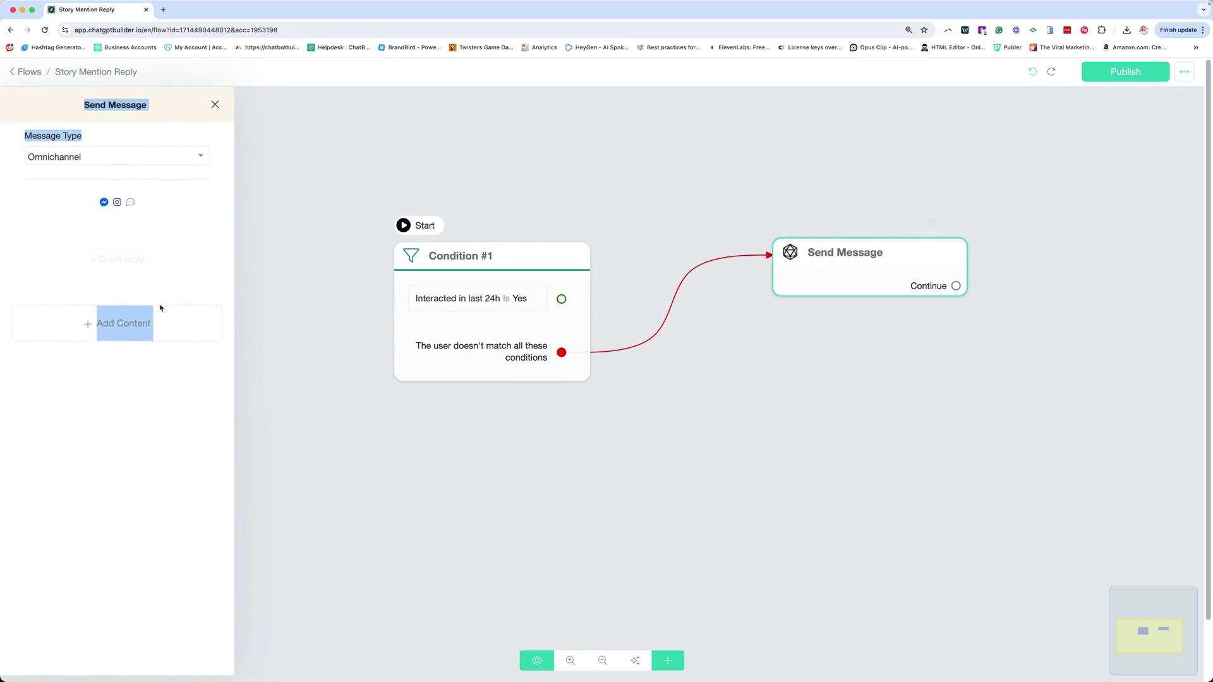
pyautogui.click(117, 325)
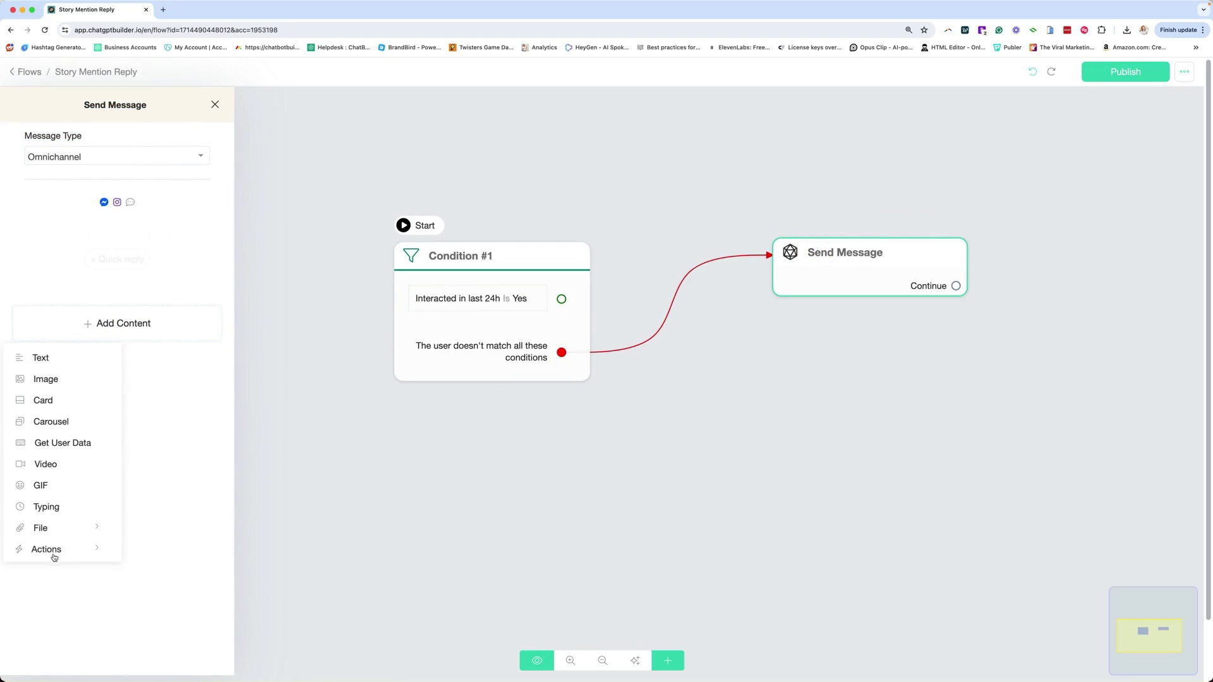
pyautogui.click(50, 550)
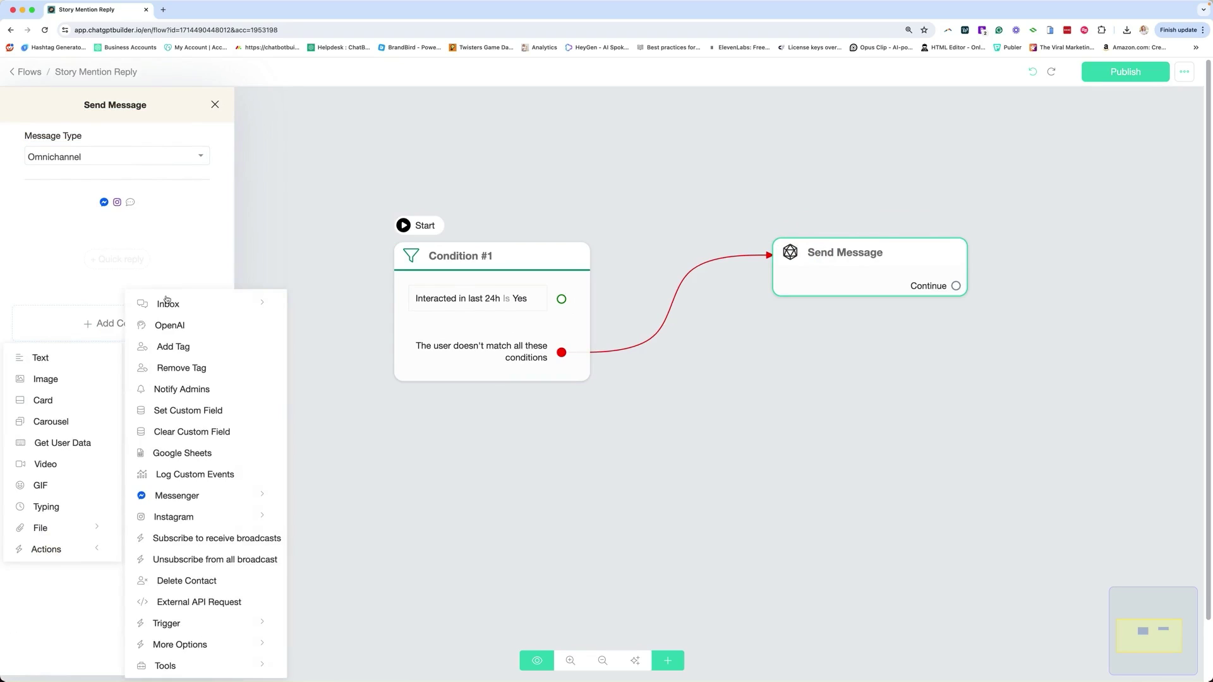
pyautogui.click(169, 326)
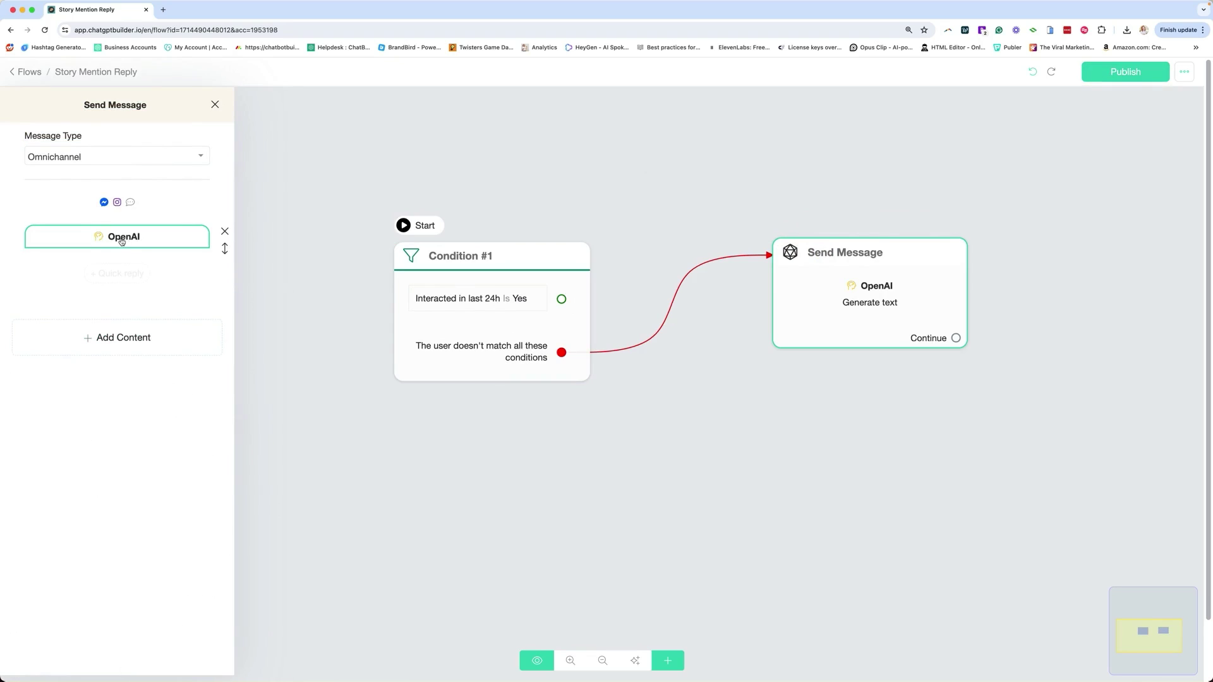
# Replace the OpenAI action's prompt with "You are the helpful and friendly AI assistant for rolling dough pizza truck located in Dallas Texas."
pyautogui.click(133, 240)
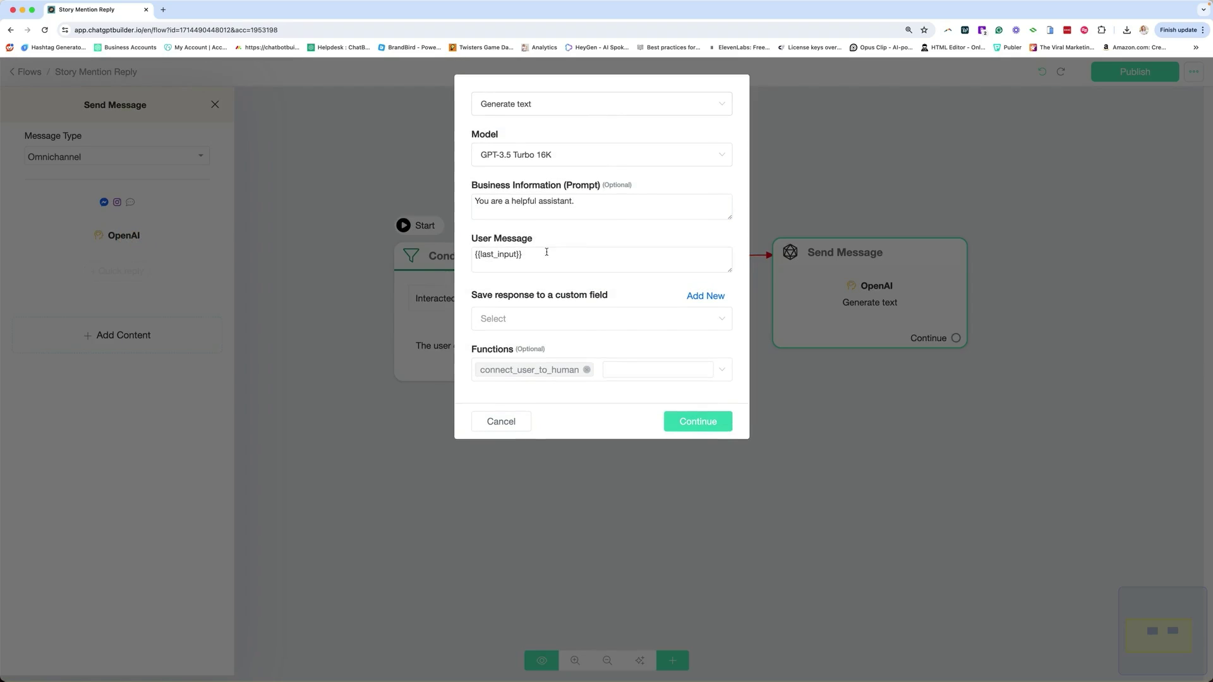
pyautogui.click(588, 202)
pyautogui.press('super+a')
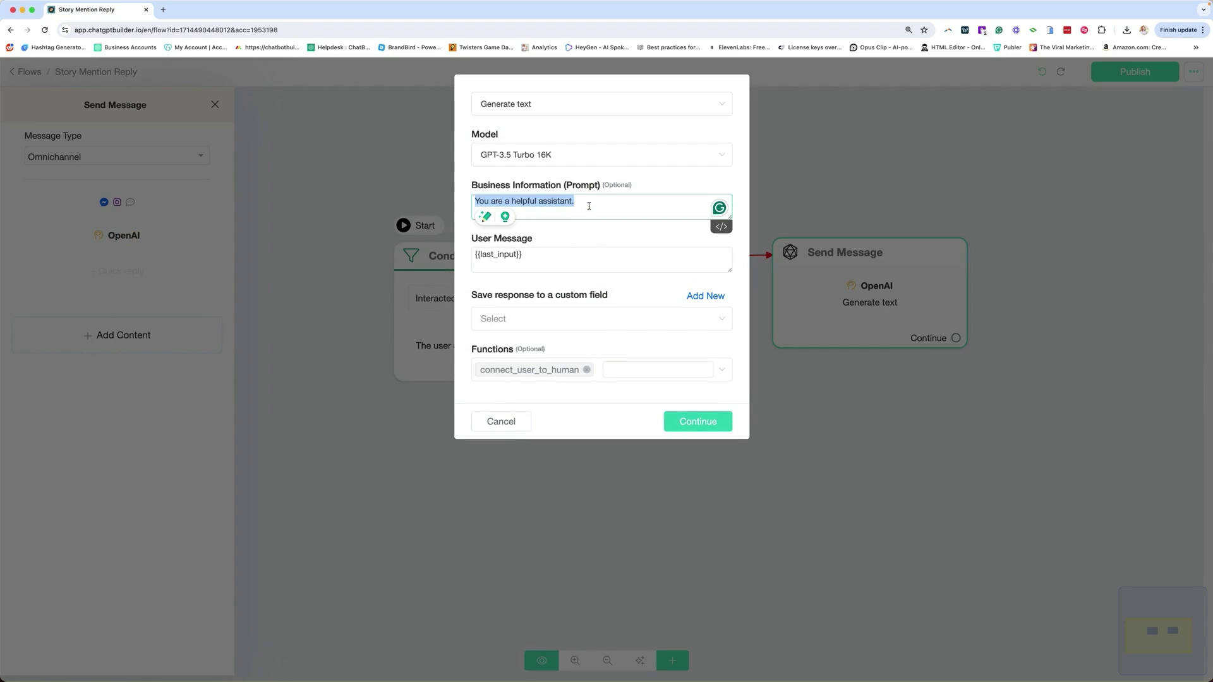
pyautogui.press('BackSpace')
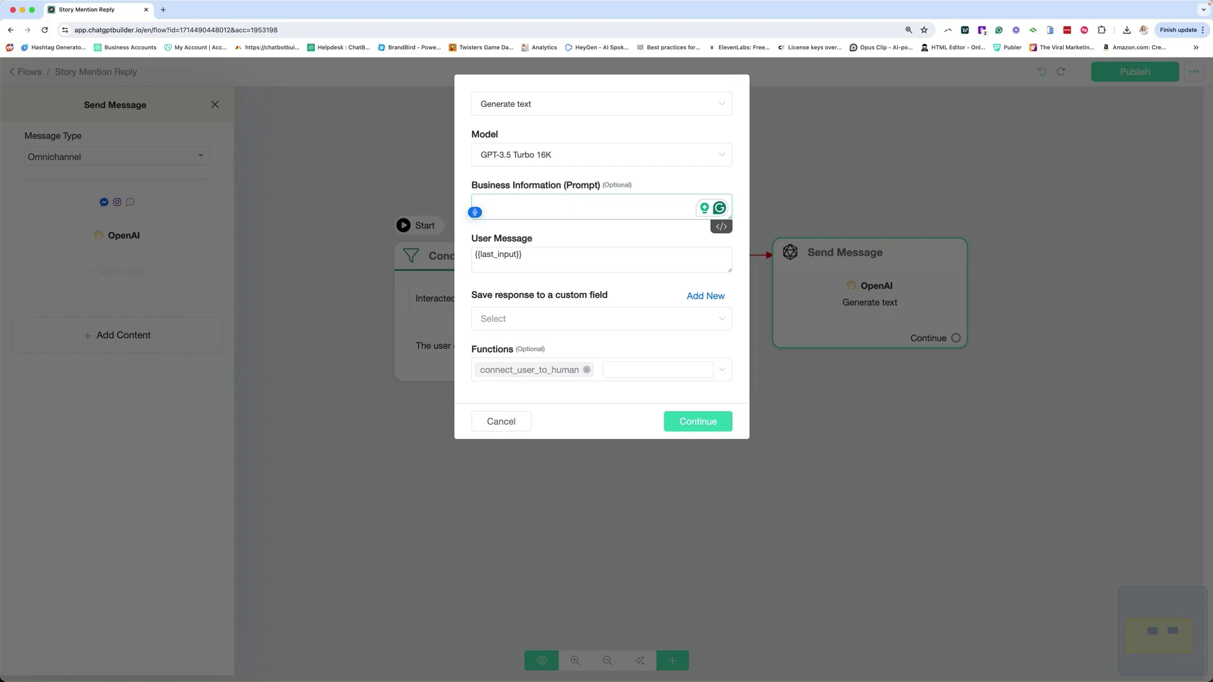
pyautogui.write('You are the helpful and')
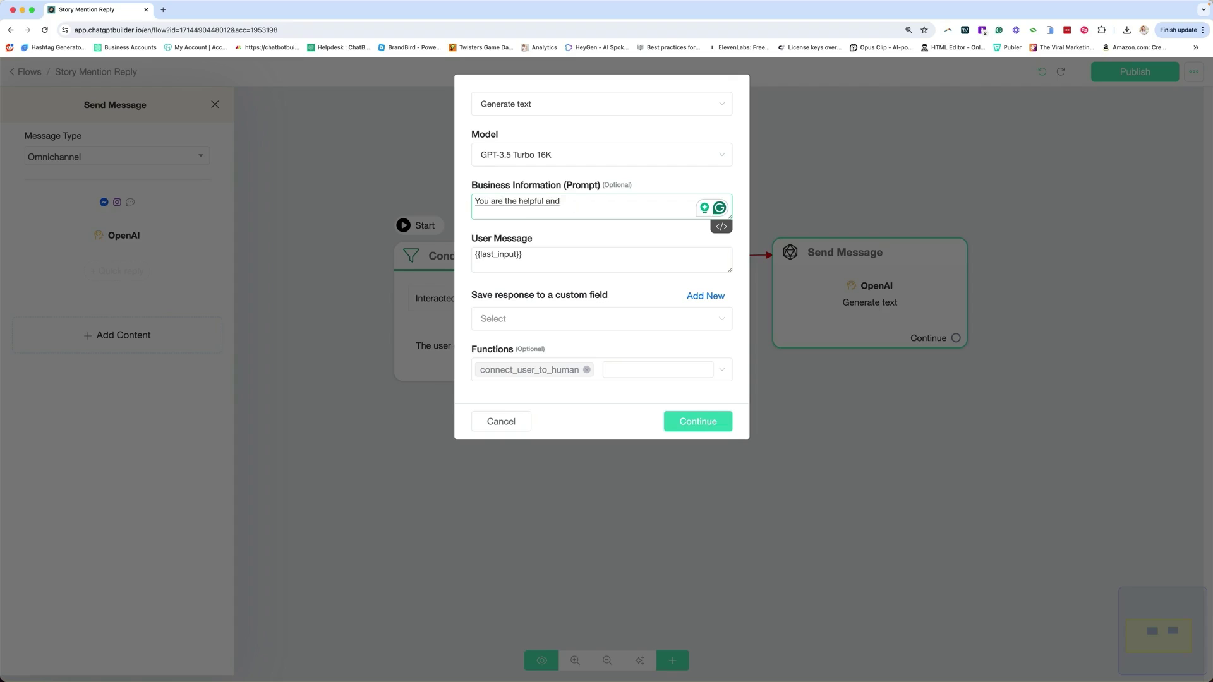
pyautogui.write(' friendly AI assistant for rolling')
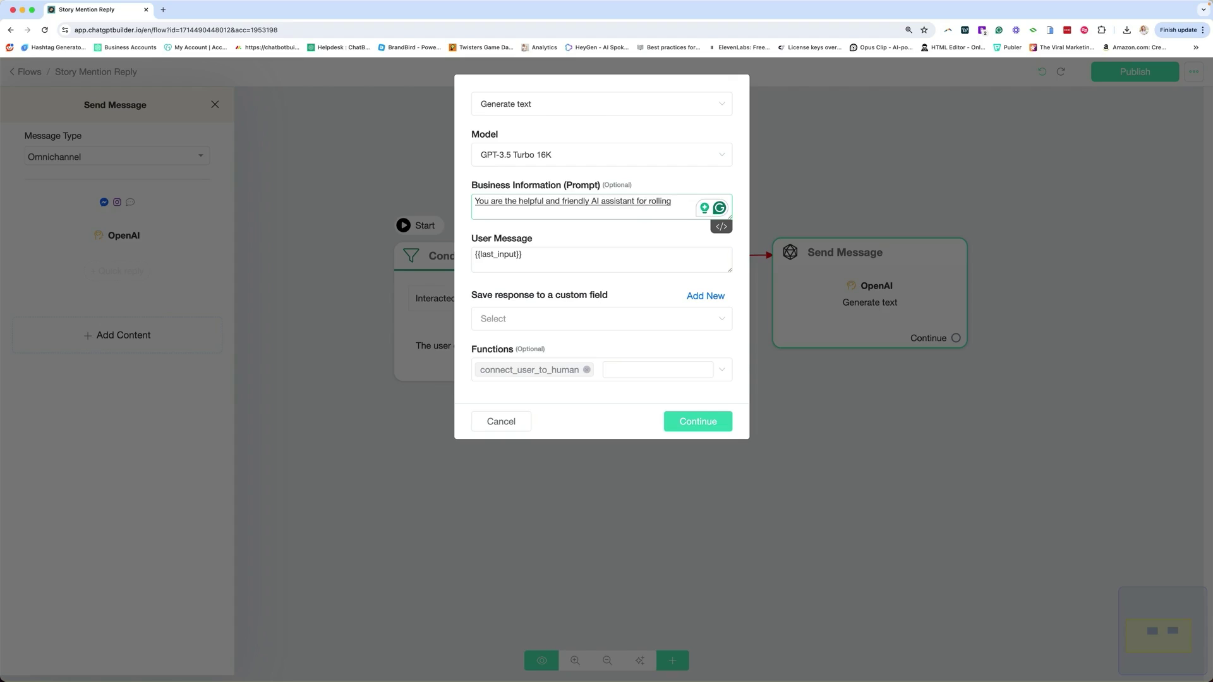
pyautogui.write(' dough pizza truck located in Dallas')
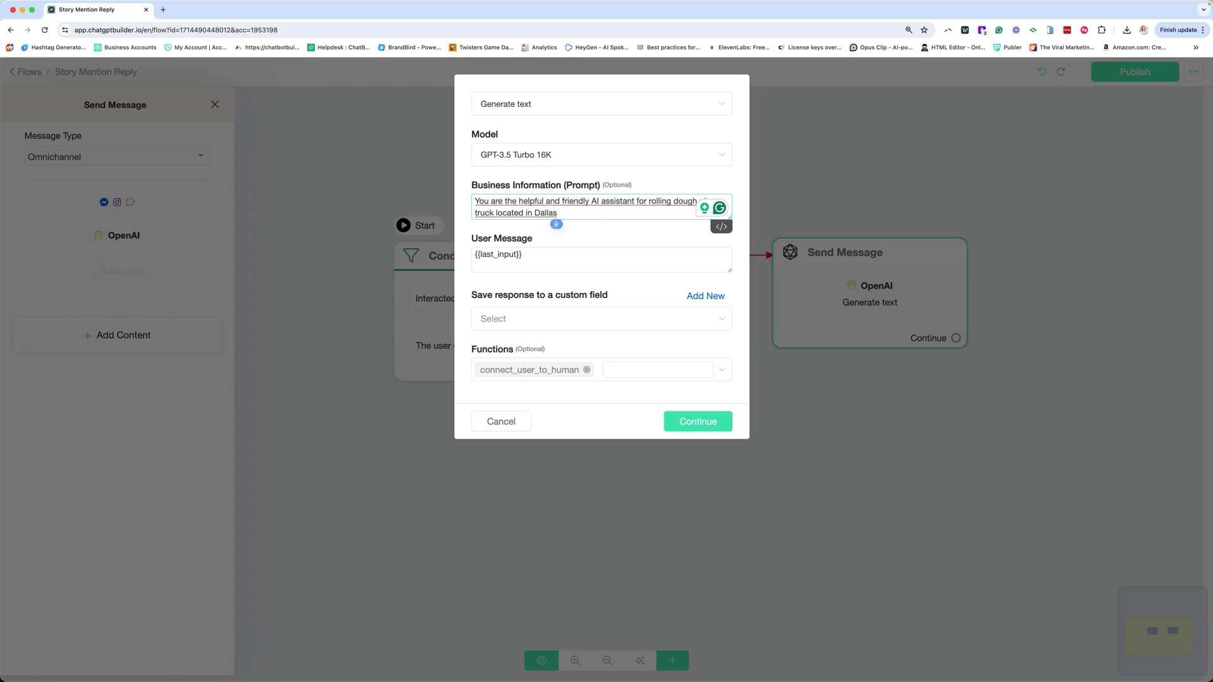
pyautogui.write(' Texas. Your')
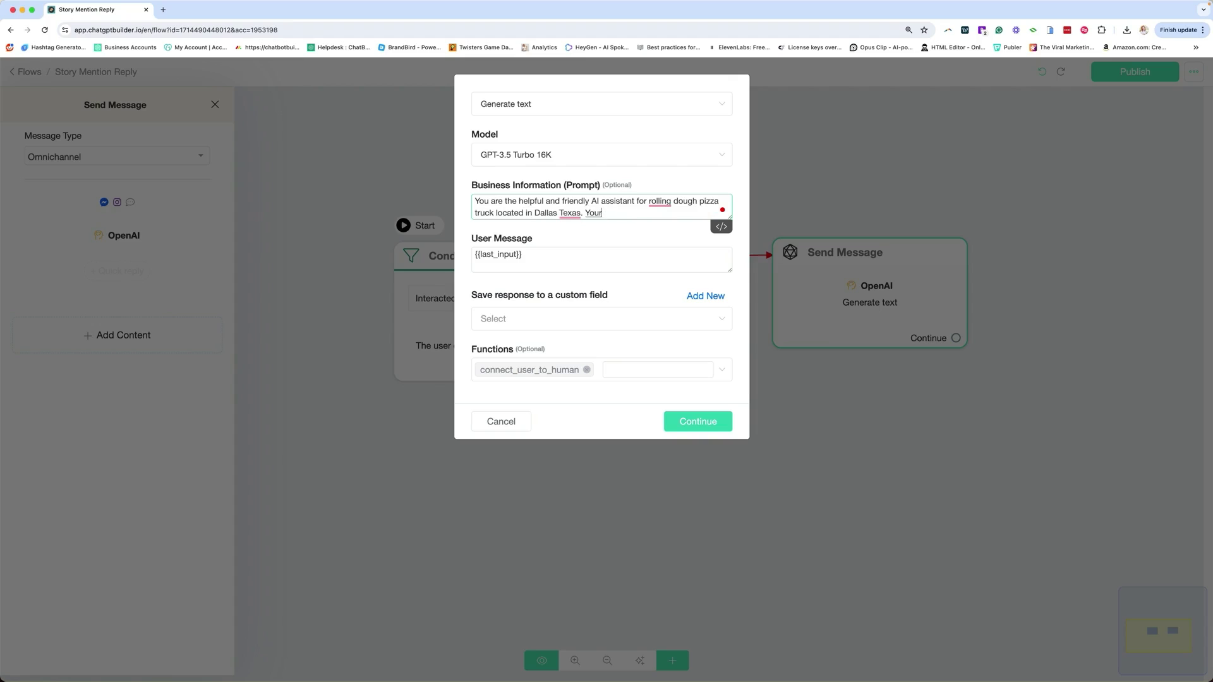
# Continue the prompt with "Your purpose is to think the user for mentioning them in their stories, and letting them know we really appreciate their support."
pyautogui.write(' purpose is to think they')
pyautogui.press('BackSpace')
pyautogui.write('user for mentioning them in there')
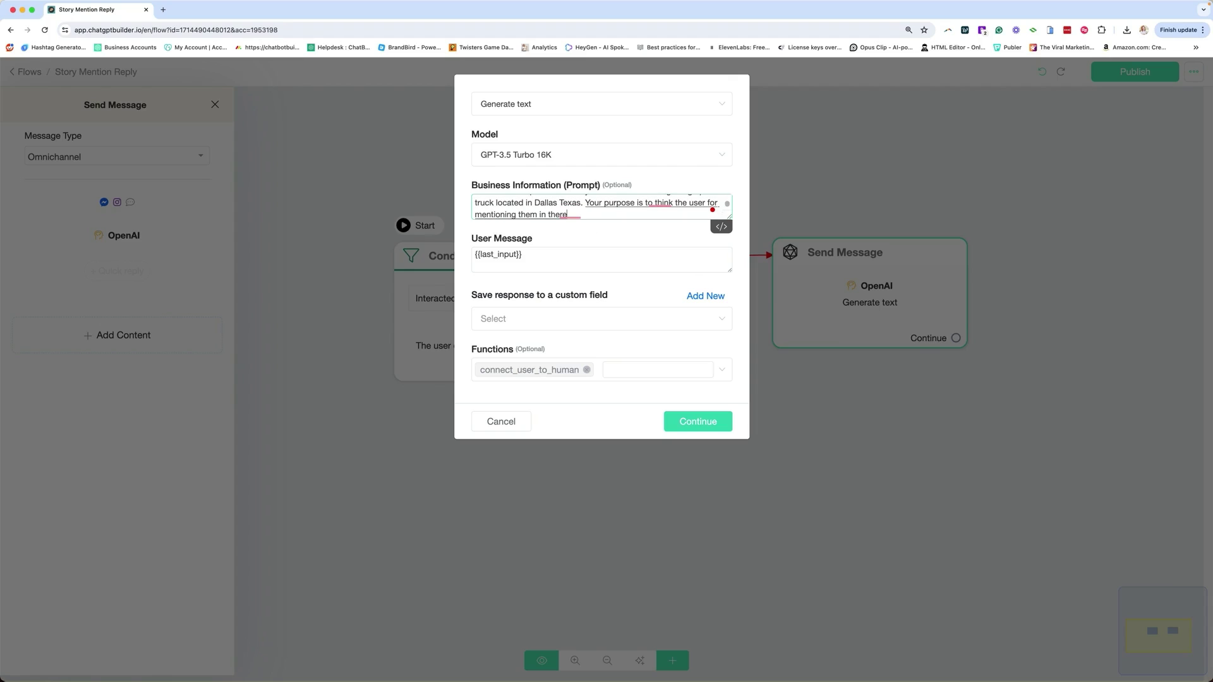
pyautogui.press('BackSpace')
pyautogui.press('BackSpace')
pyautogui.write('ir stories, and letting them know we')
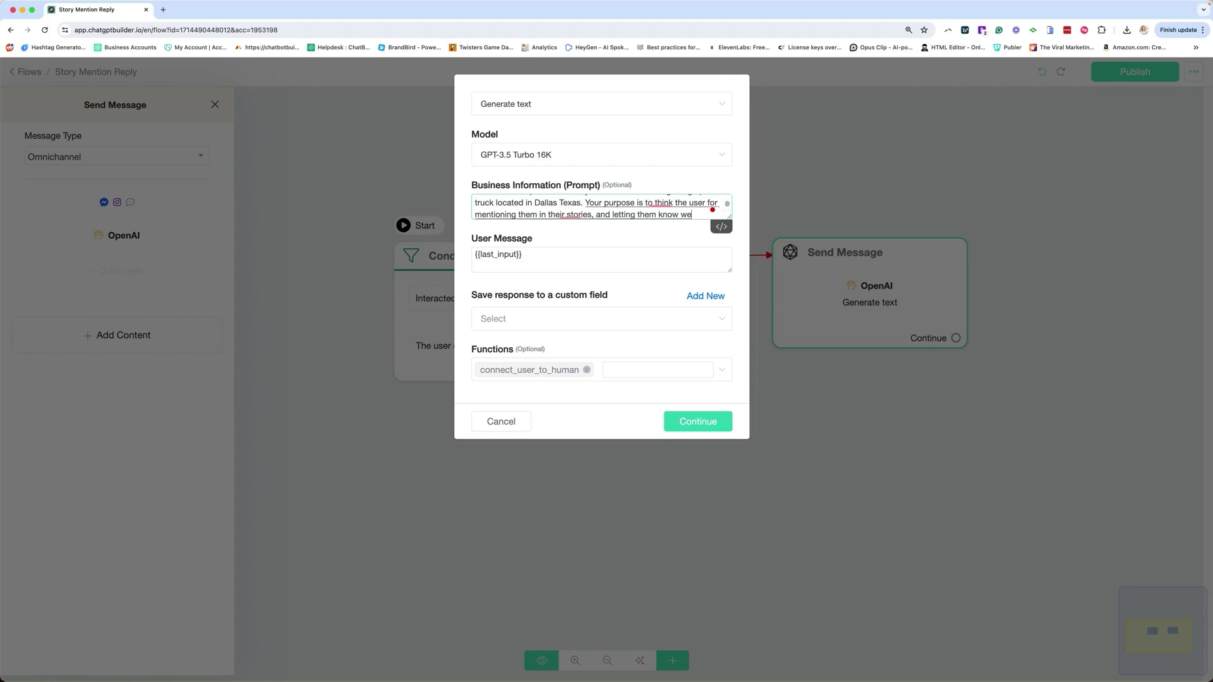
pyautogui.write(' really appreciate their support. ')
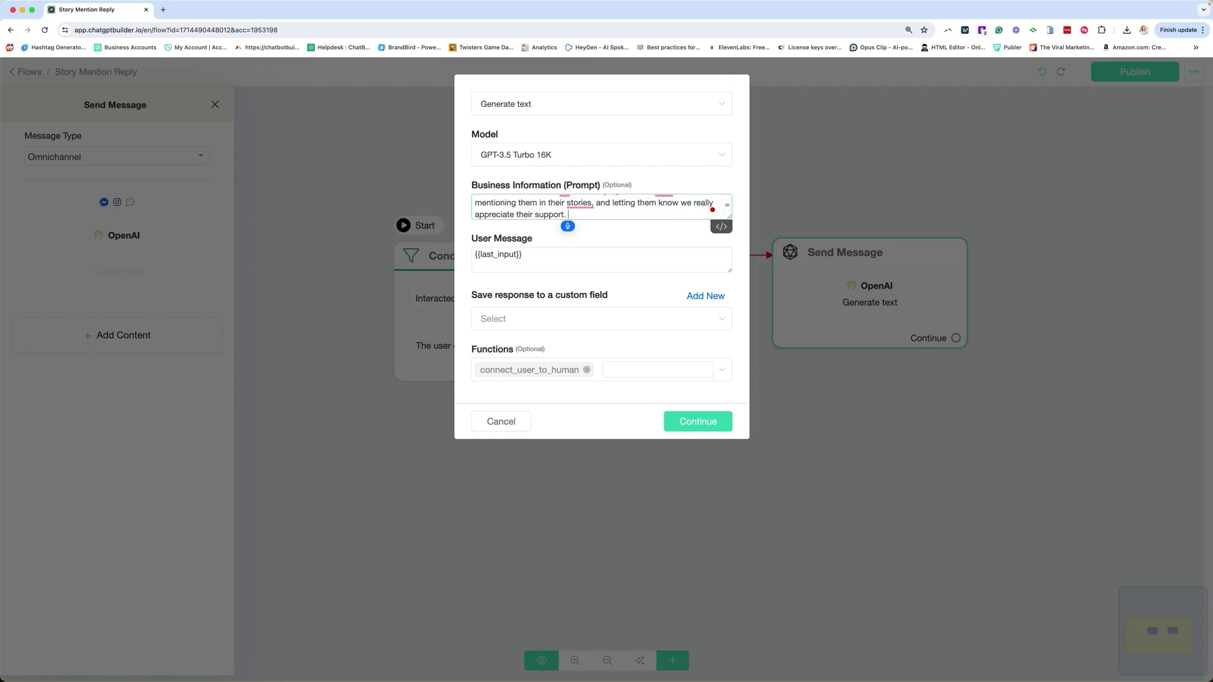
# End the prompt with "Keep your responses under three sentences, and always be friendly and concise."
pyautogui.write('Keep your responses under three')
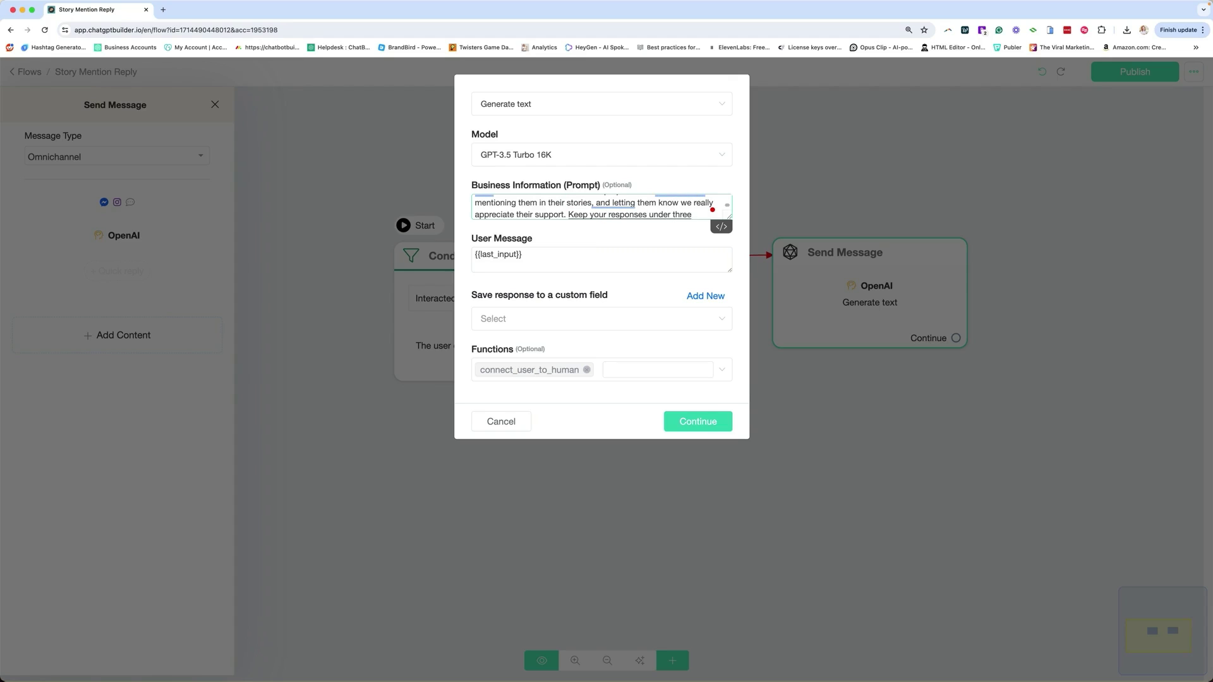
pyautogui.write(' sentences and always be friendly and')
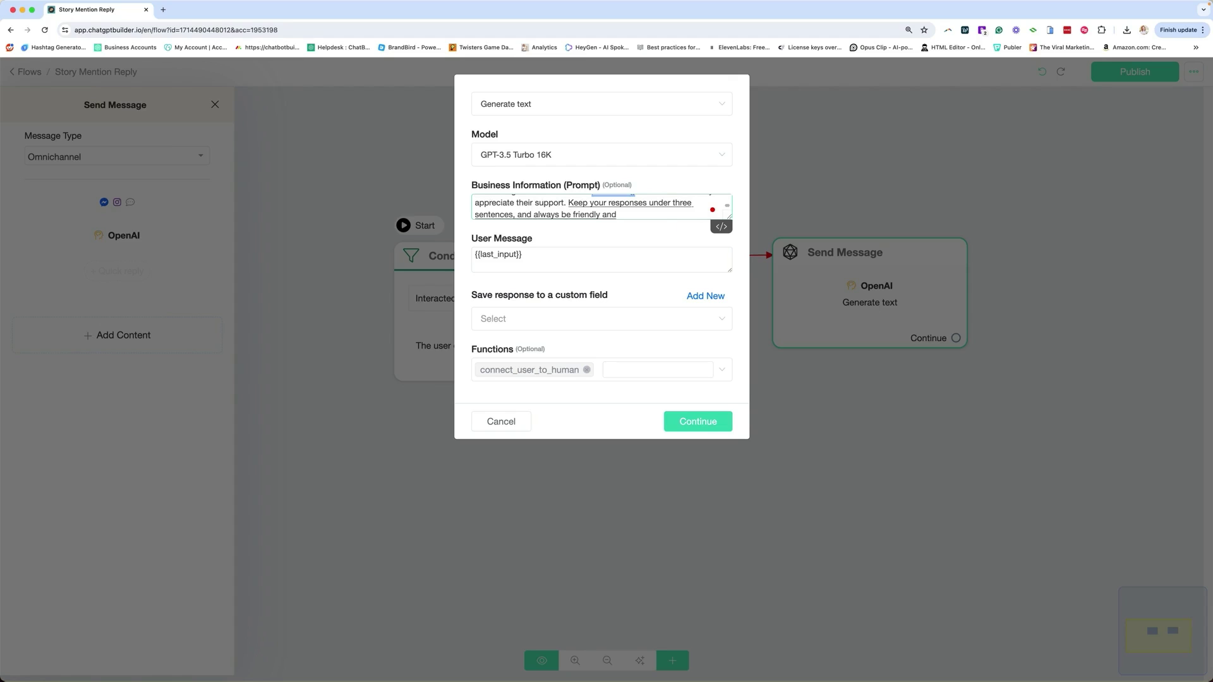
pyautogui.write(' concise.')
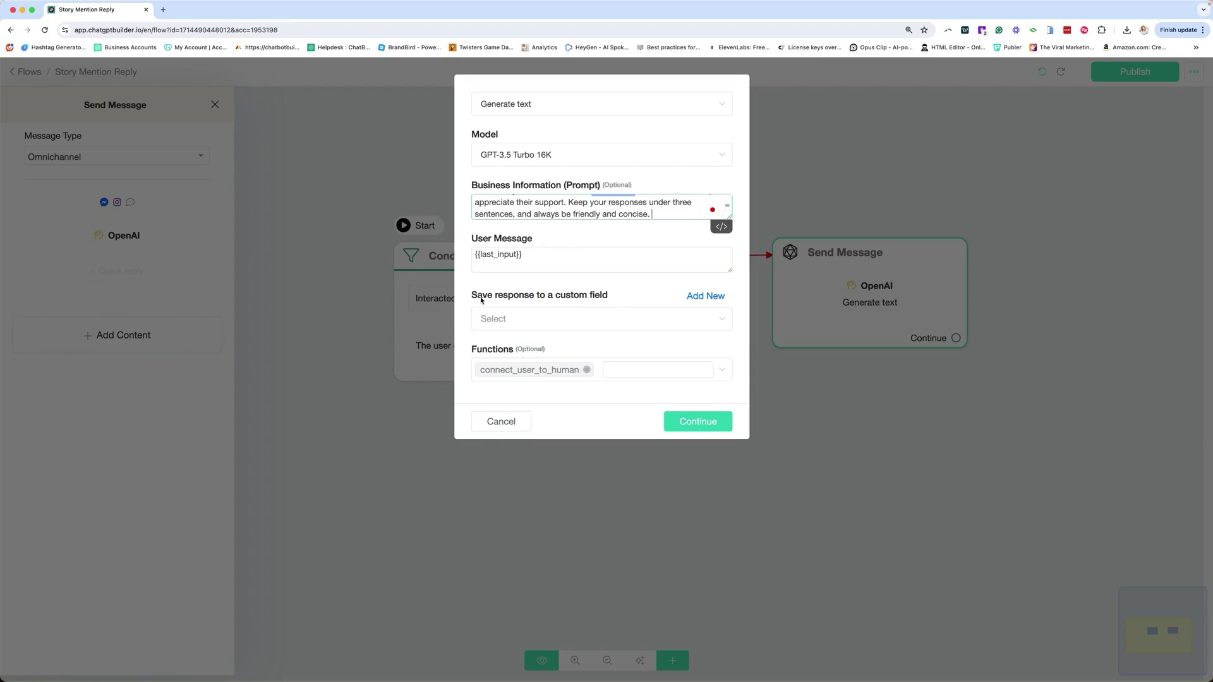
# Save the OpenAI response to the Ai_text custom field, remove the connect_user_to_human function, and confirm the action's settings
pyautogui.click(547, 320)
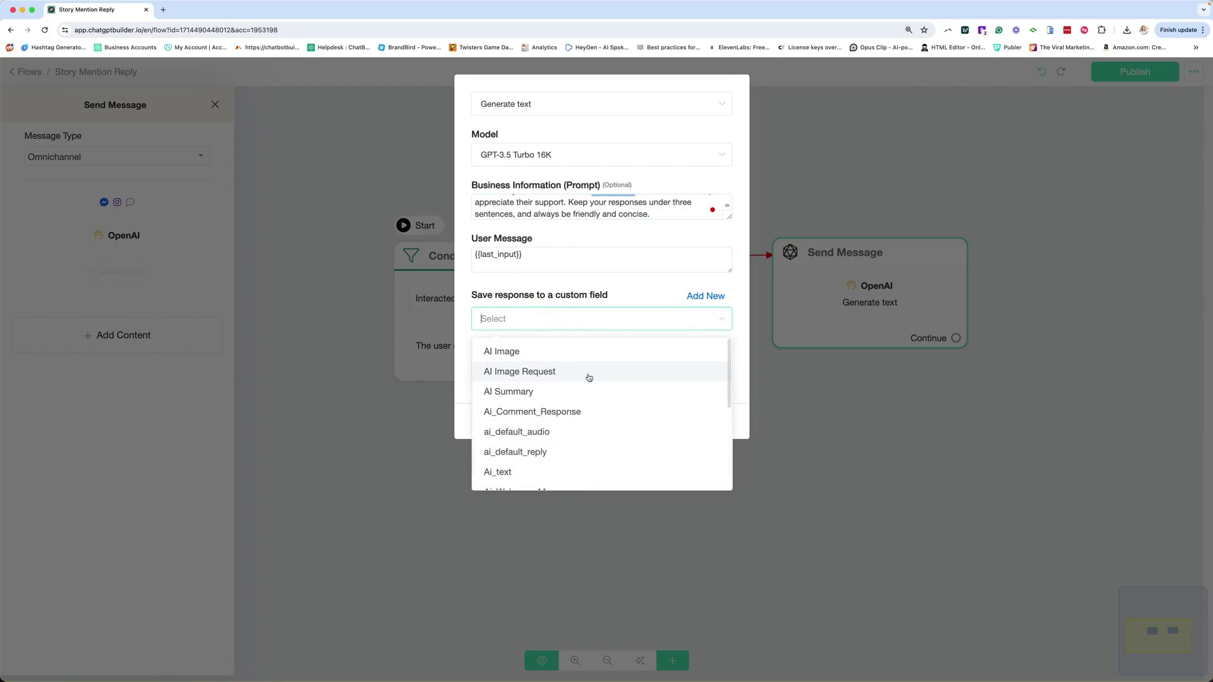
pyautogui.click(502, 472)
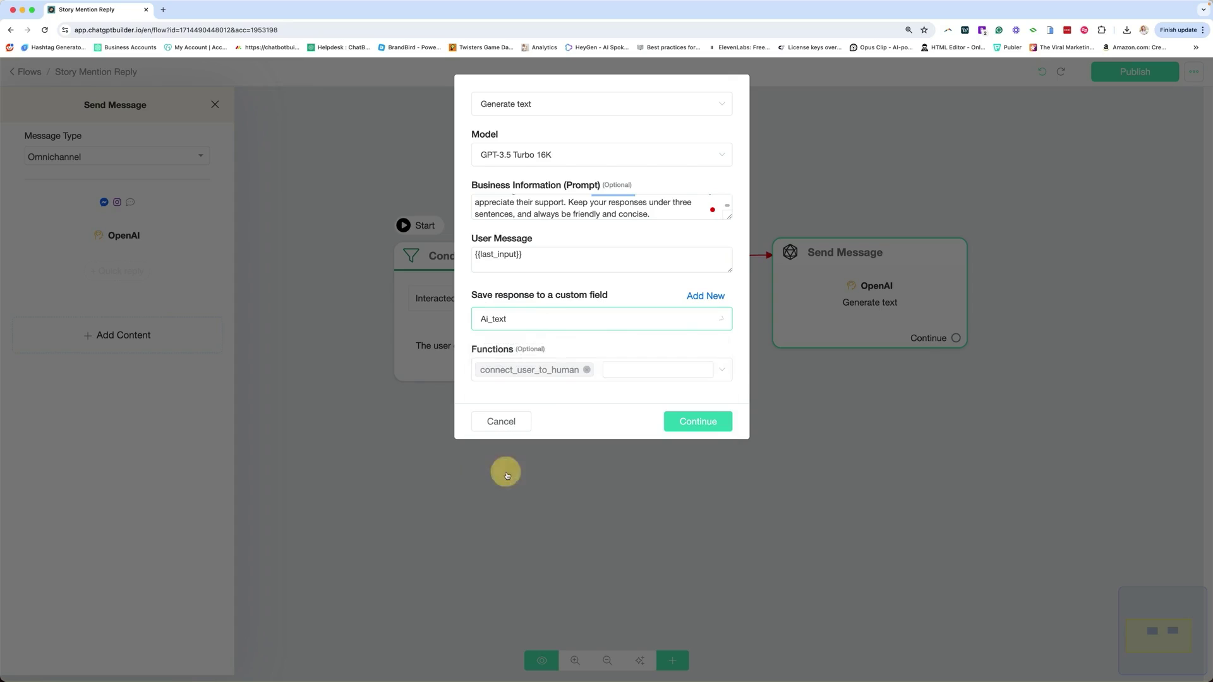
pyautogui.click(587, 370)
pyautogui.click(699, 421)
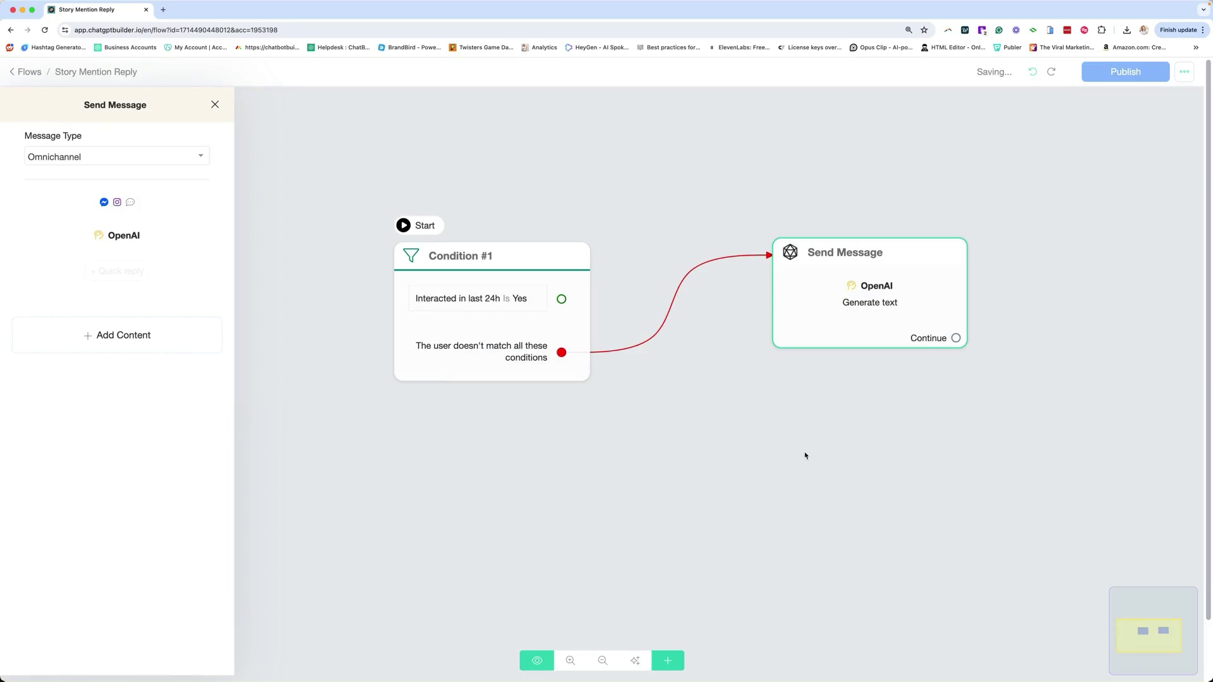
# Add a text block below the OpenAI action that sends the Ai_text custom field
pyautogui.click(103, 336)
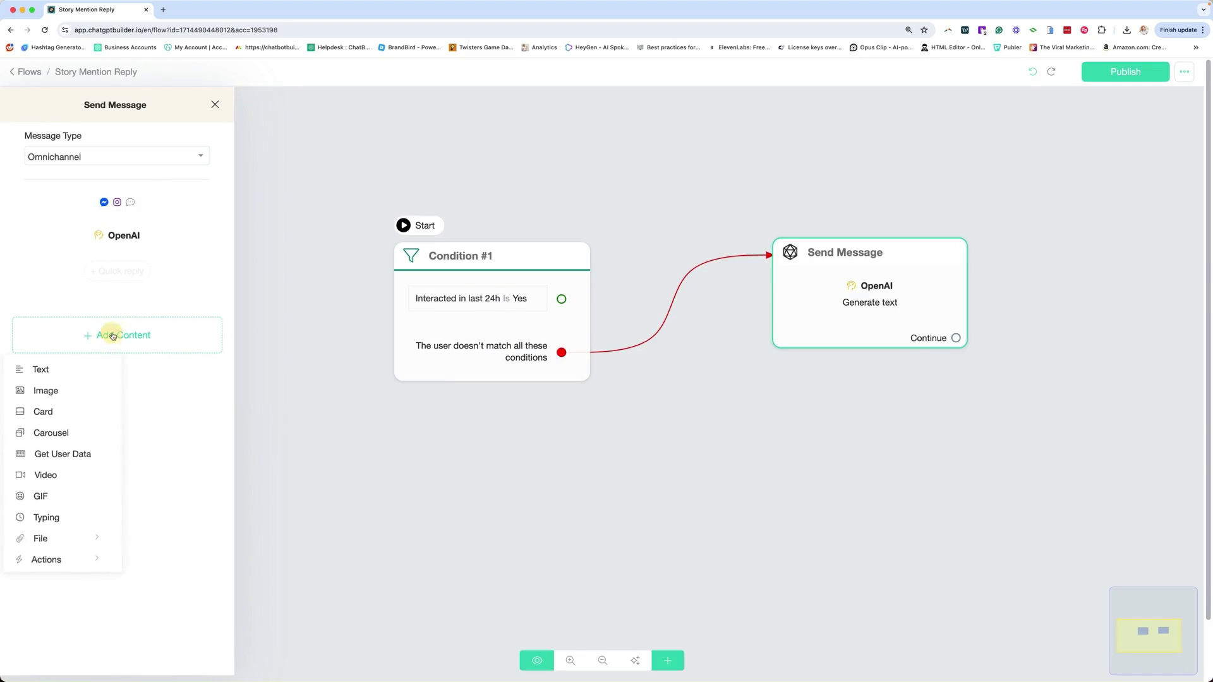
pyautogui.click(41, 370)
pyautogui.click(78, 280)
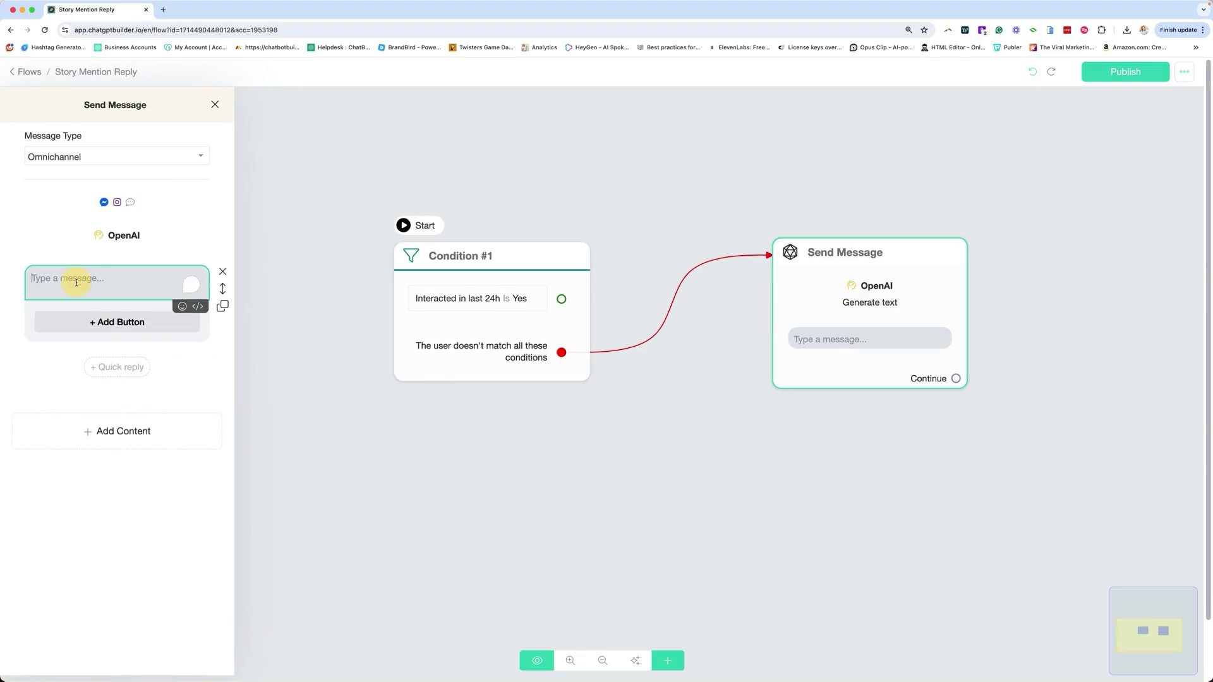
pyautogui.write('{ai')
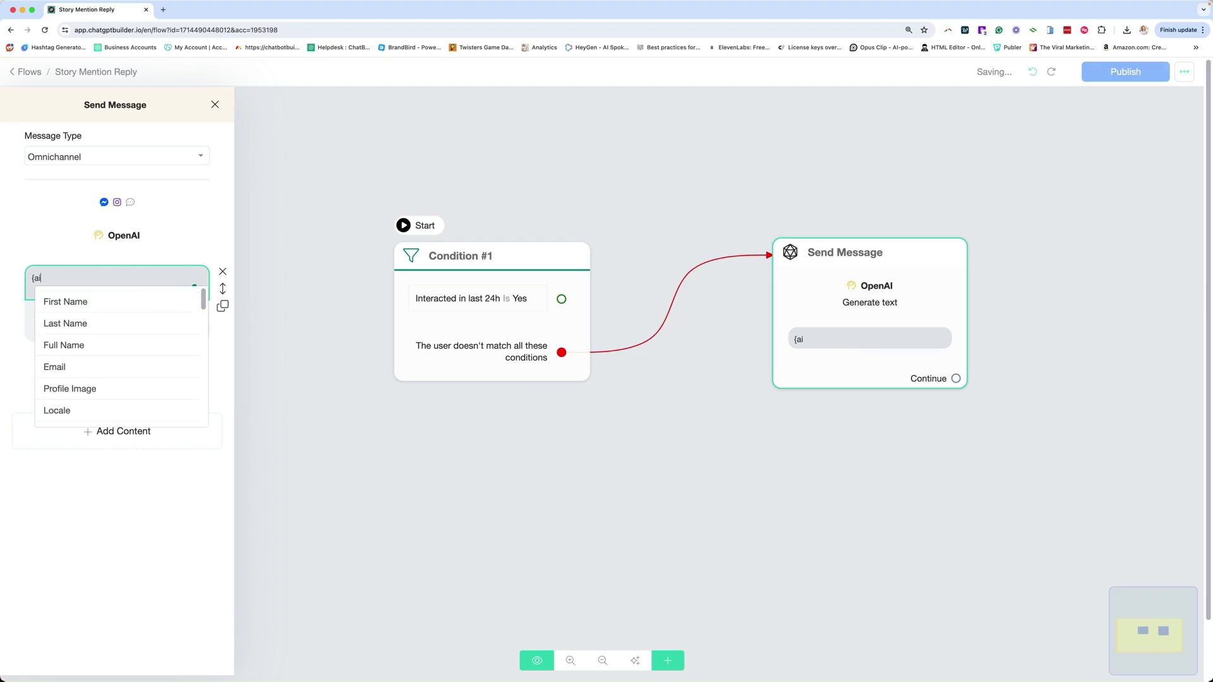
pyautogui.scroll(-3, 113, 329)
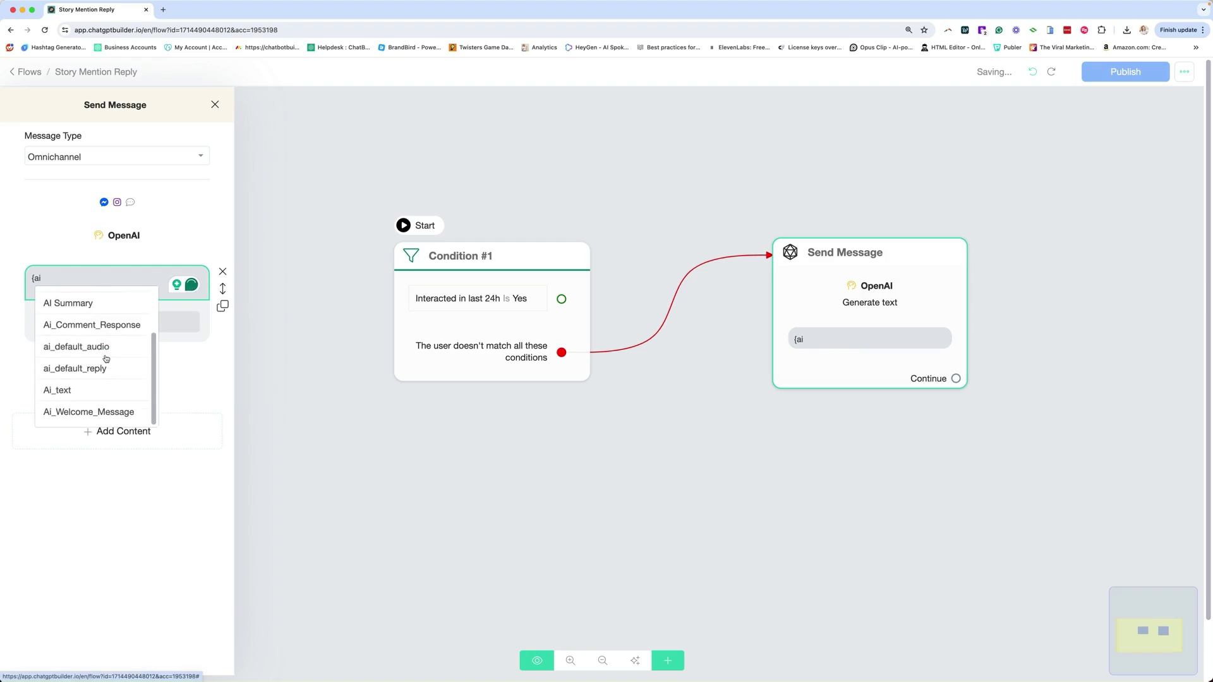
pyautogui.click(63, 388)
# Recheck the OpenAI action's settings and the text block, and publish the flow
pyautogui.click(138, 232)
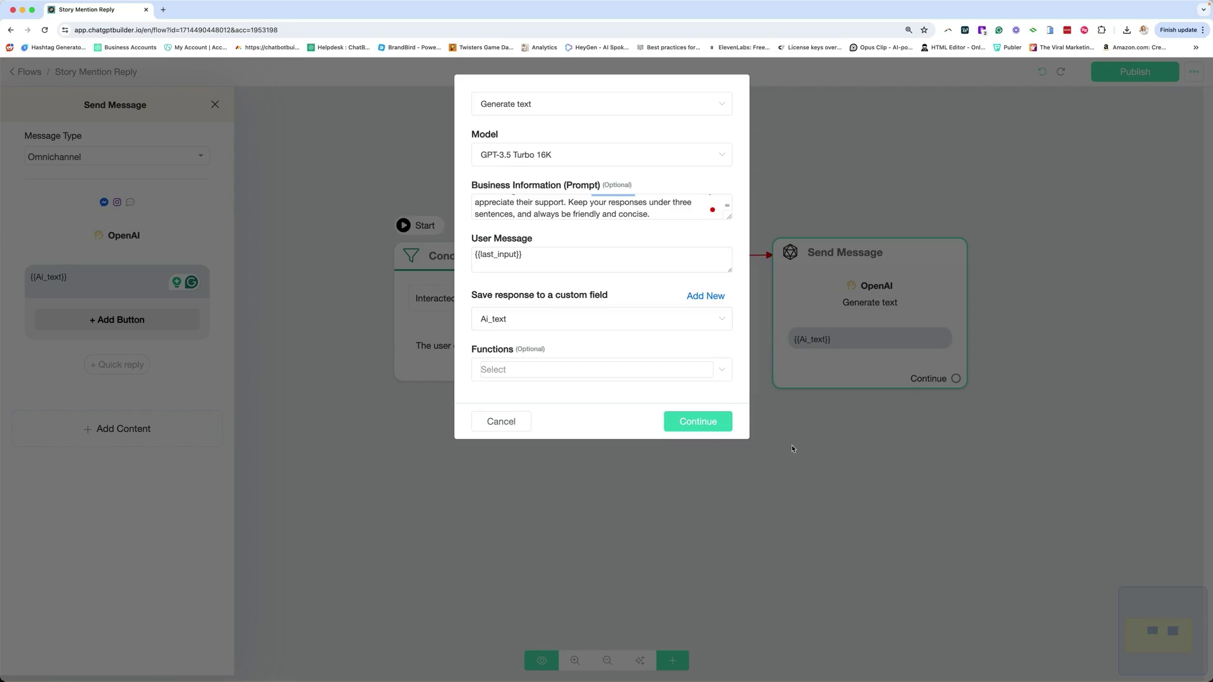
pyautogui.click(674, 420)
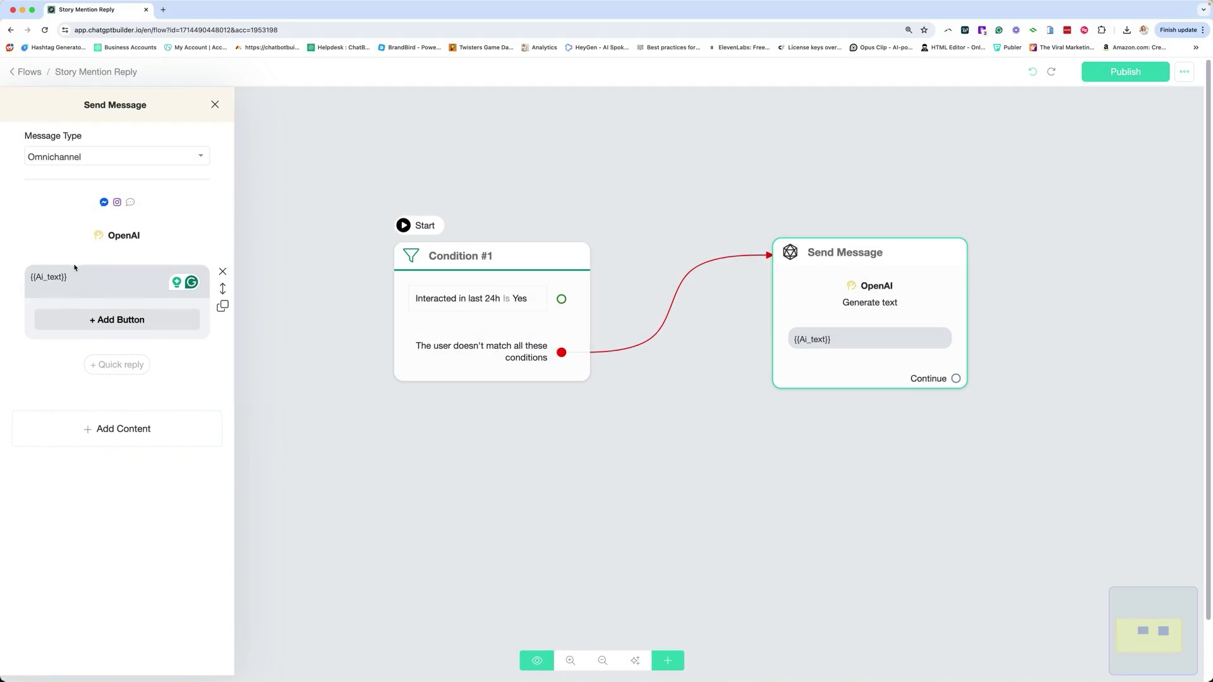
pyautogui.click(62, 283)
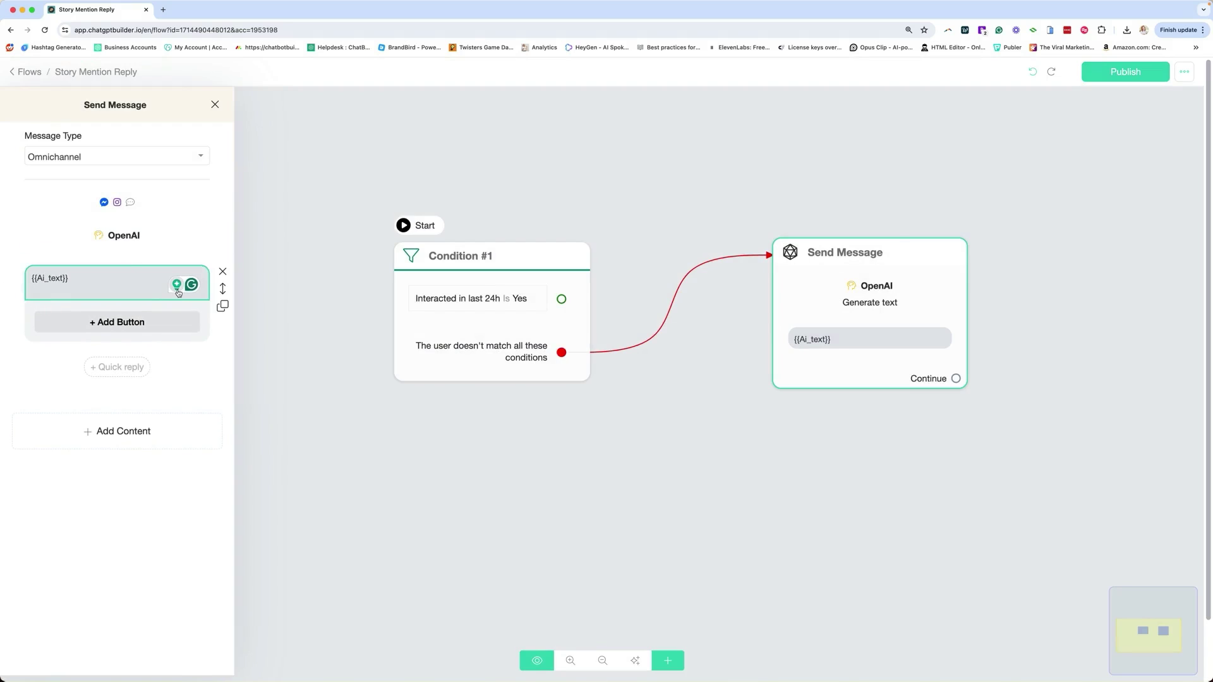
pyautogui.click(218, 288)
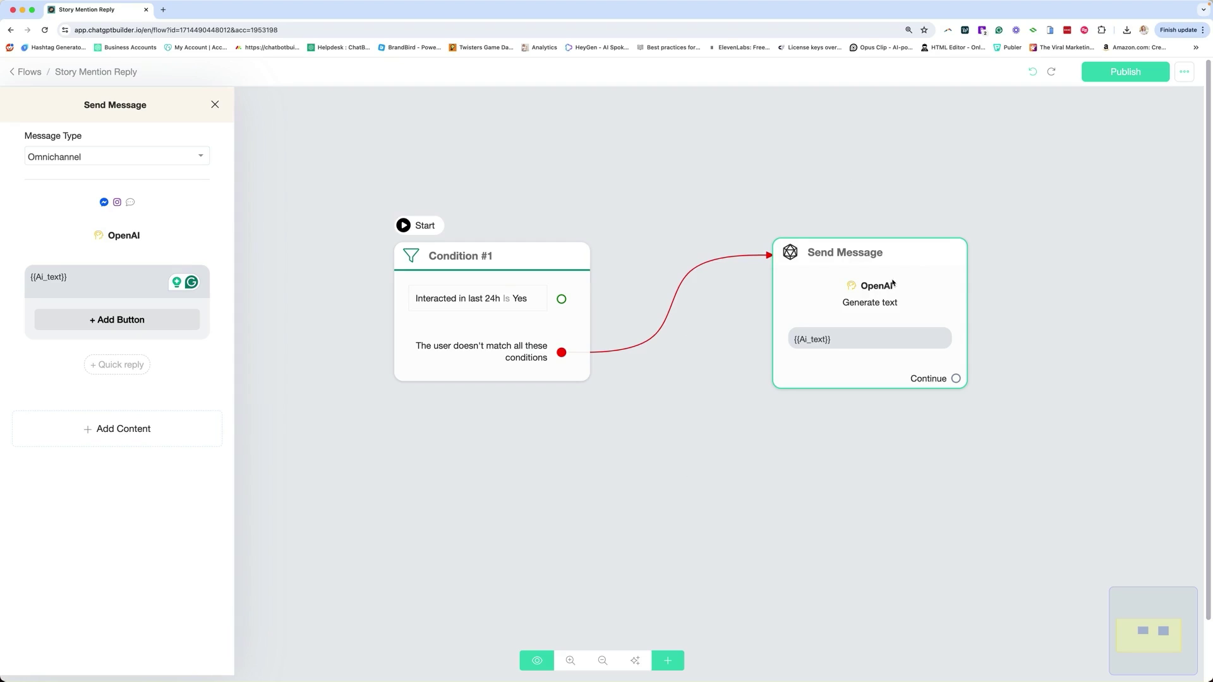
pyautogui.click(1127, 74)
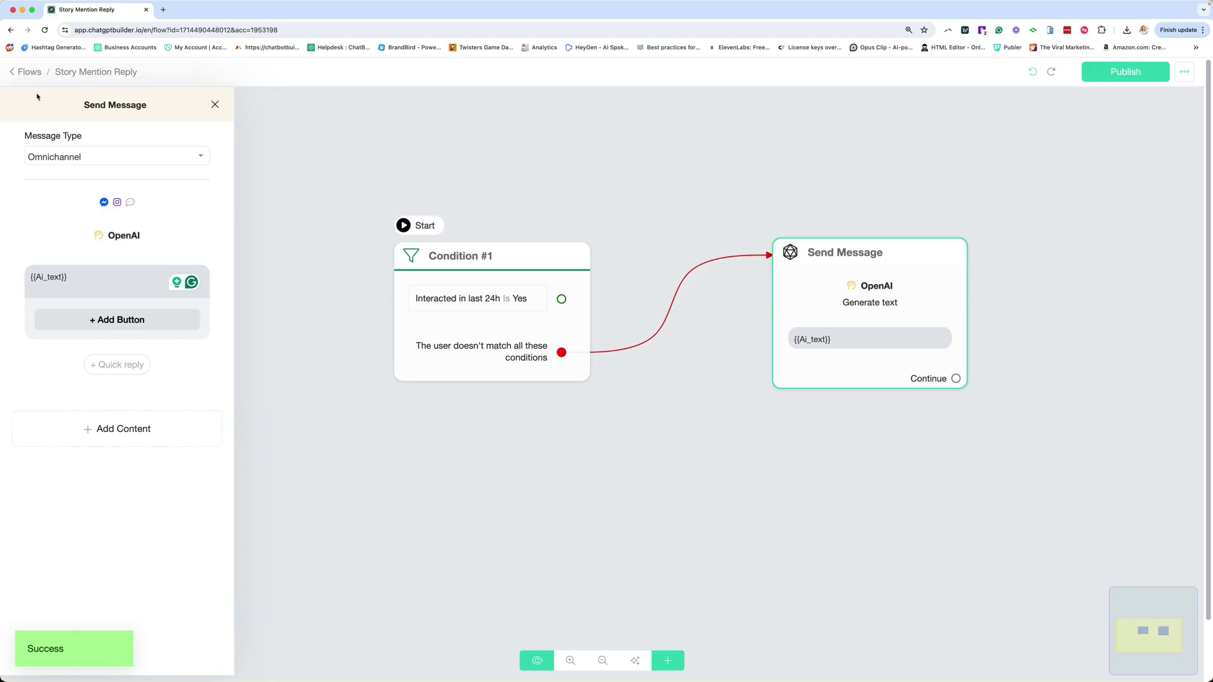
# In the Instagram channel settings, set Story Mention Reply to the Story Mention Reply flow and save
pyautogui.click(29, 73)
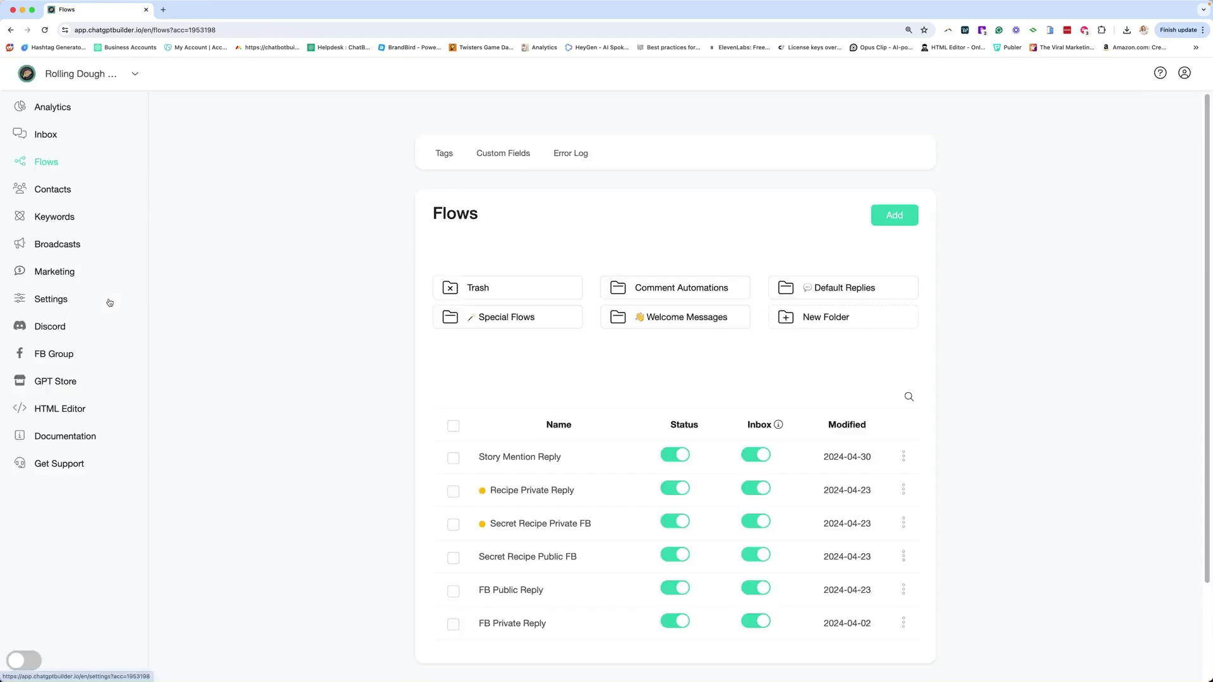
pyautogui.click(101, 299)
pyautogui.click(490, 162)
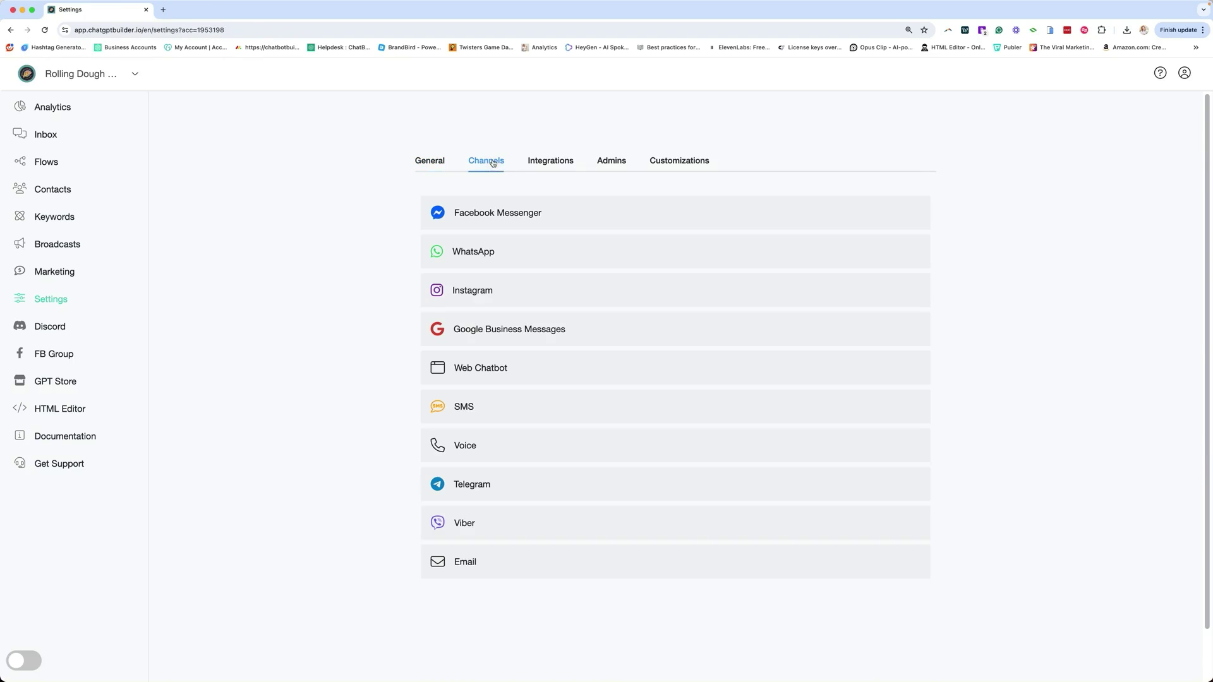
pyautogui.click(475, 292)
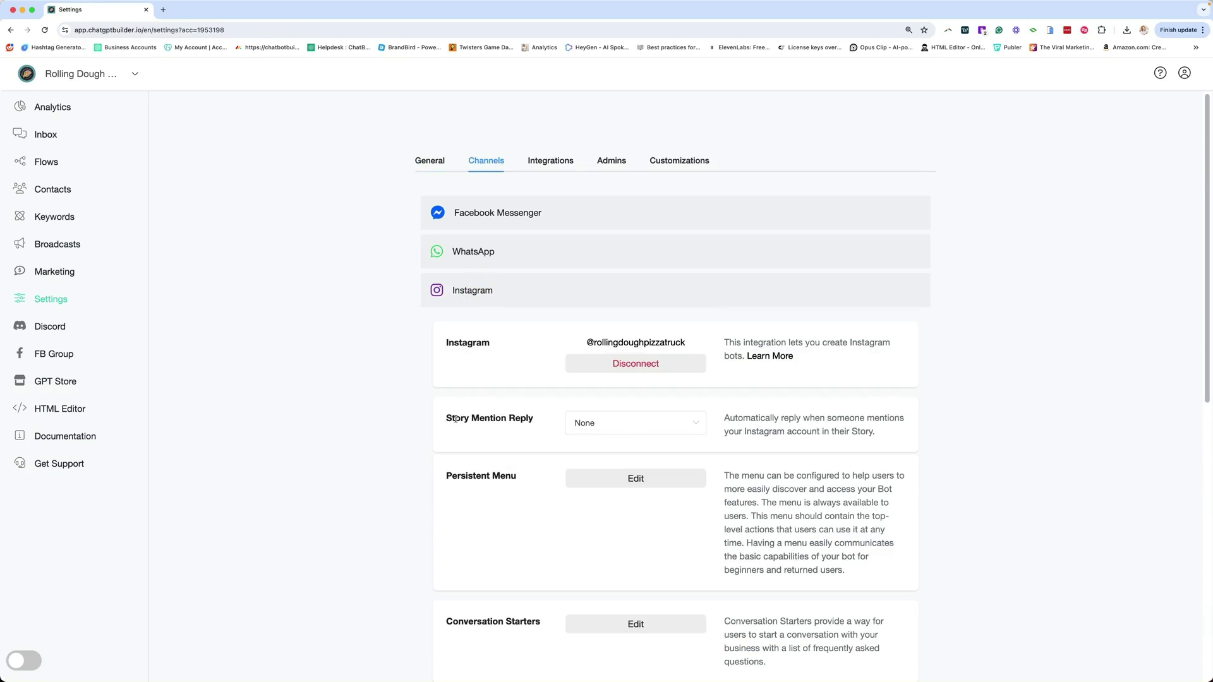
pyautogui.moveTo(455, 419); pyautogui.dragTo(549, 420)
pyautogui.click(609, 422)
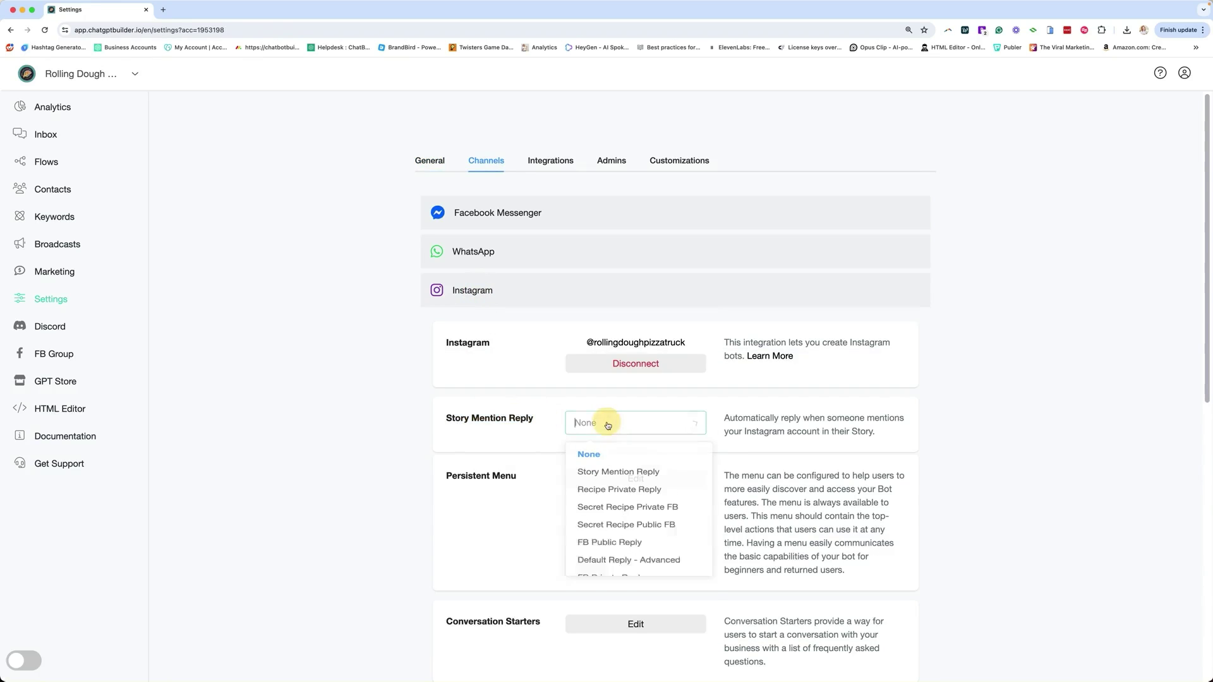
pyautogui.click(607, 477)
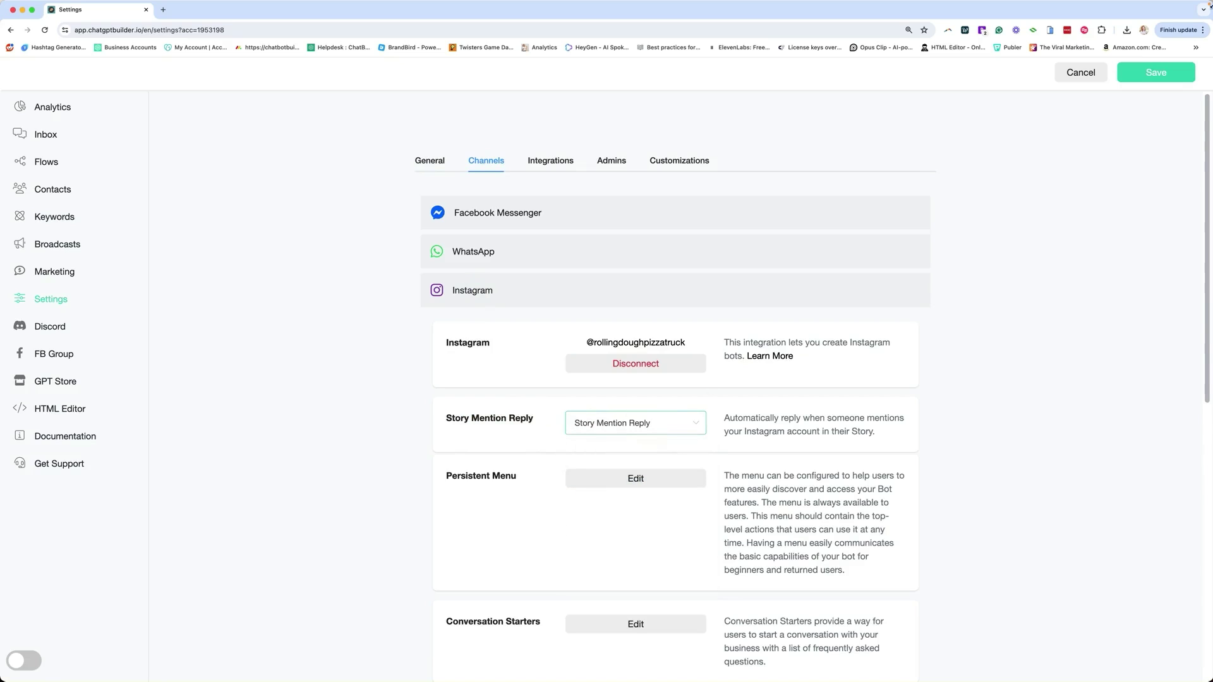
pyautogui.click(1153, 74)
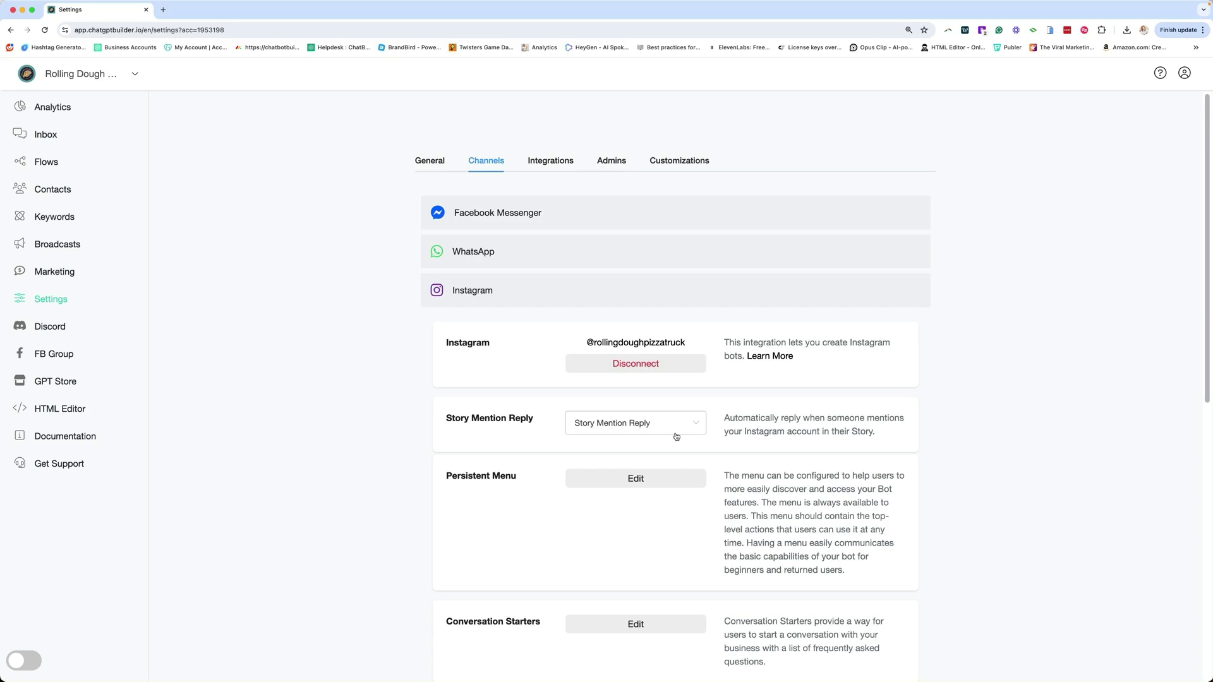
# Reopen the Story Mention Reply flow from the list of flows
pyautogui.click(46, 162)
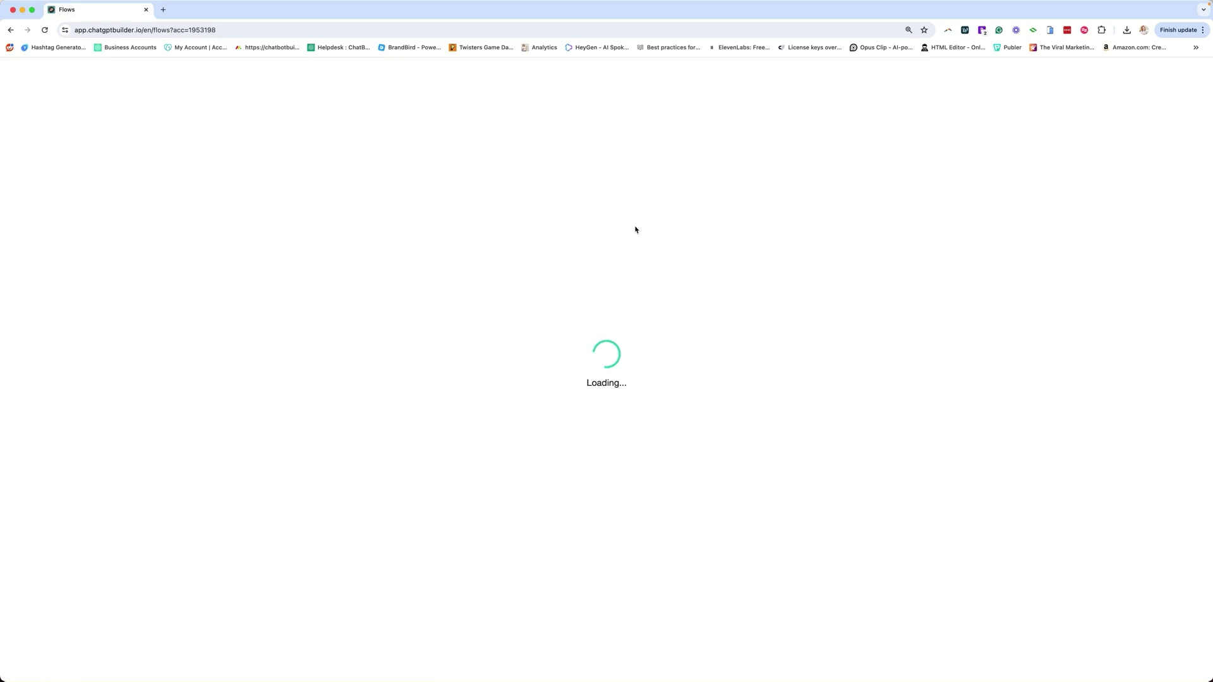
pyautogui.click(543, 459)
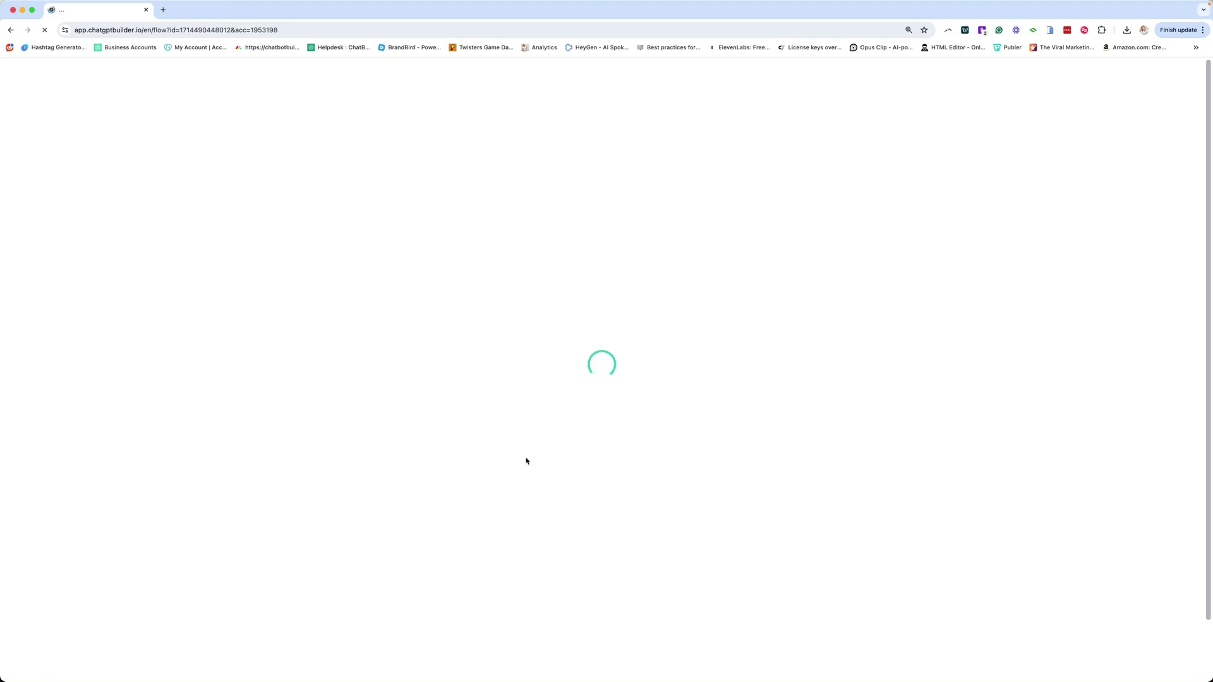